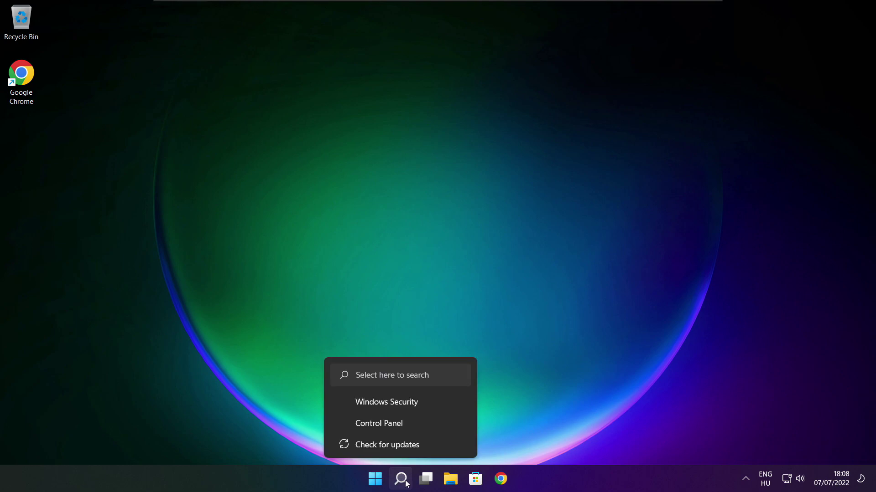
Step: Search Windows for "device manager", open Device Manager and maximize its window
click(403, 485)
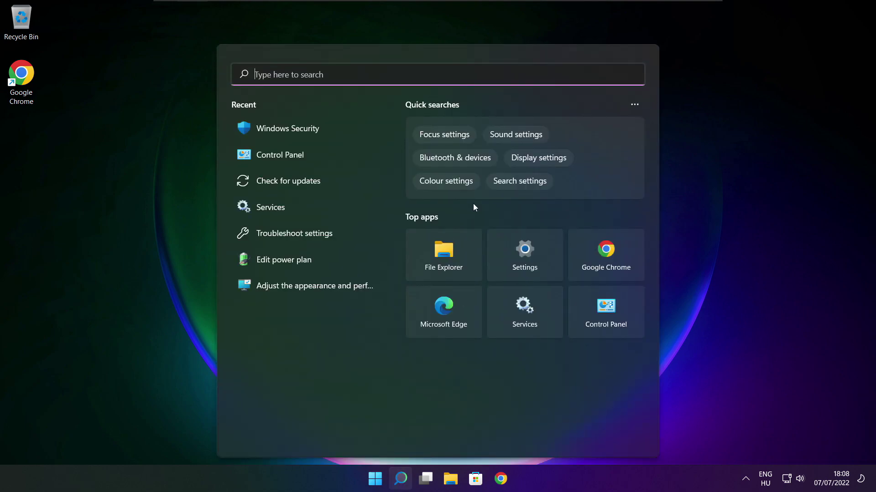
text(device m)
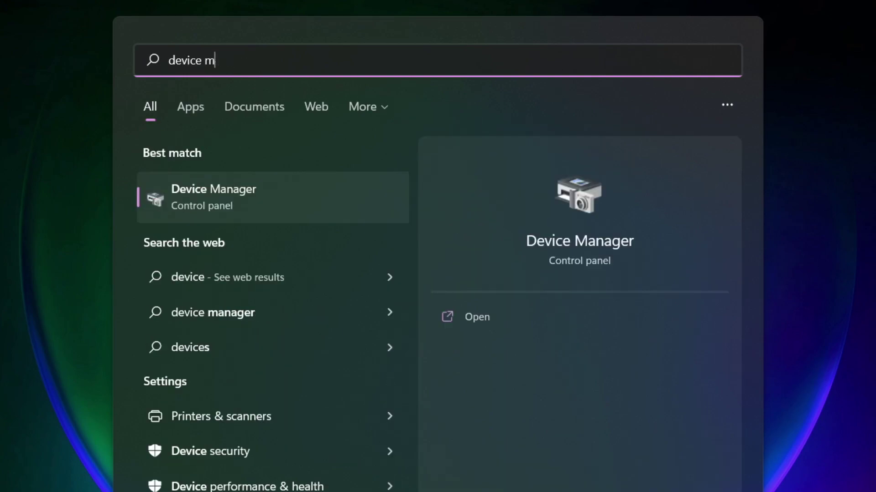
text(anag)
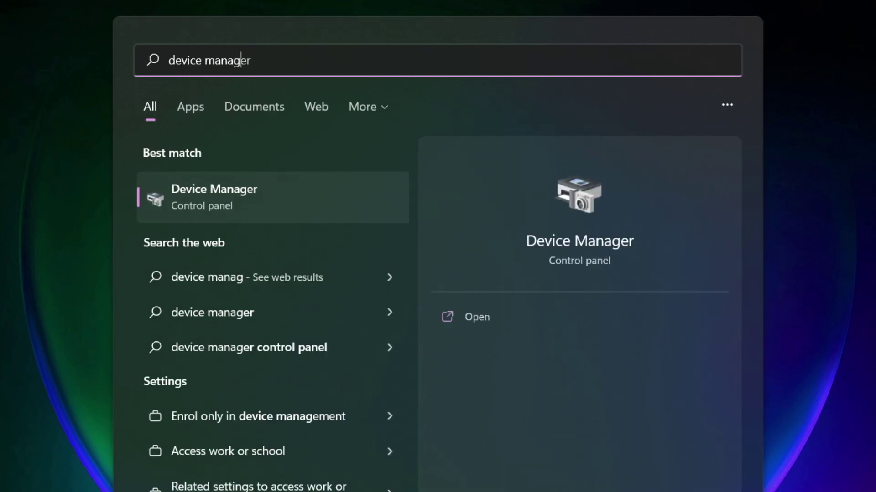
text(er)
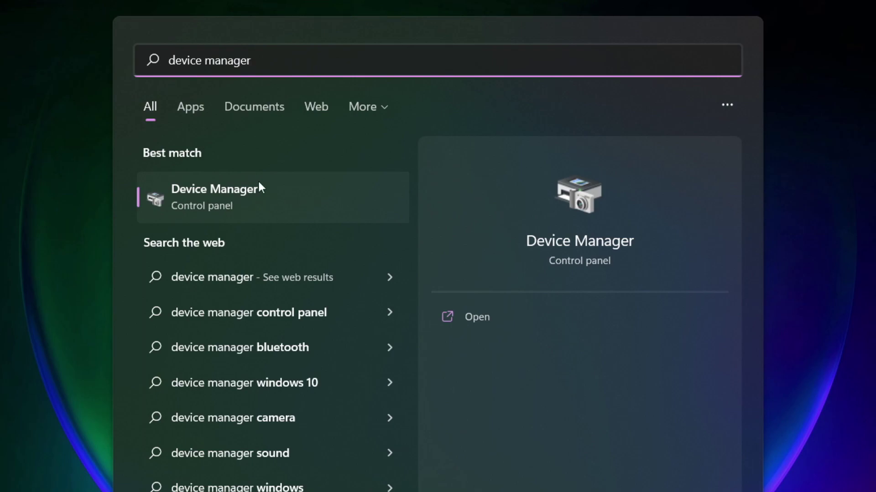
click(322, 201)
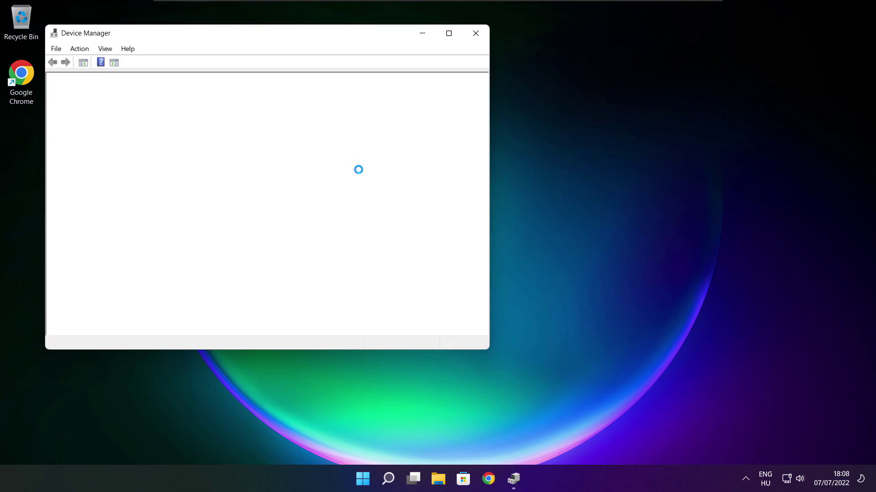
click(449, 34)
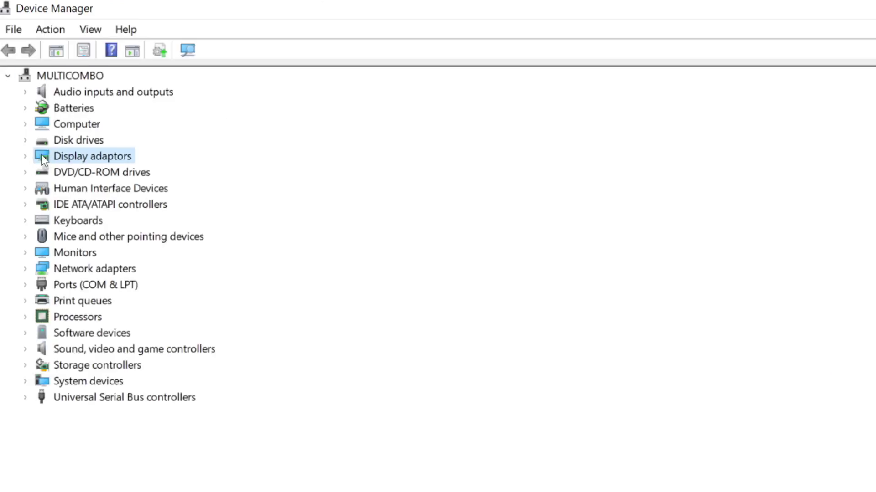
Step: Run an automatic driver update search for the VMware SVGA 3D display adaptor and close the update wizard
click(26, 156)
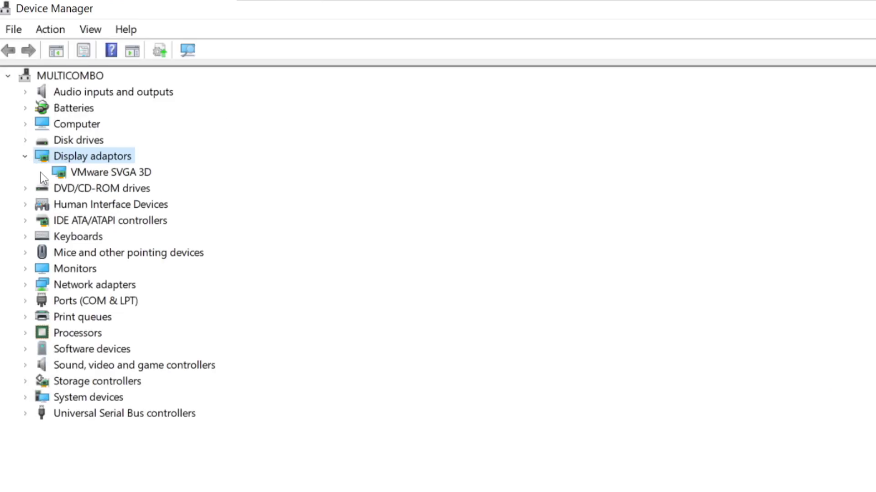
click(69, 173)
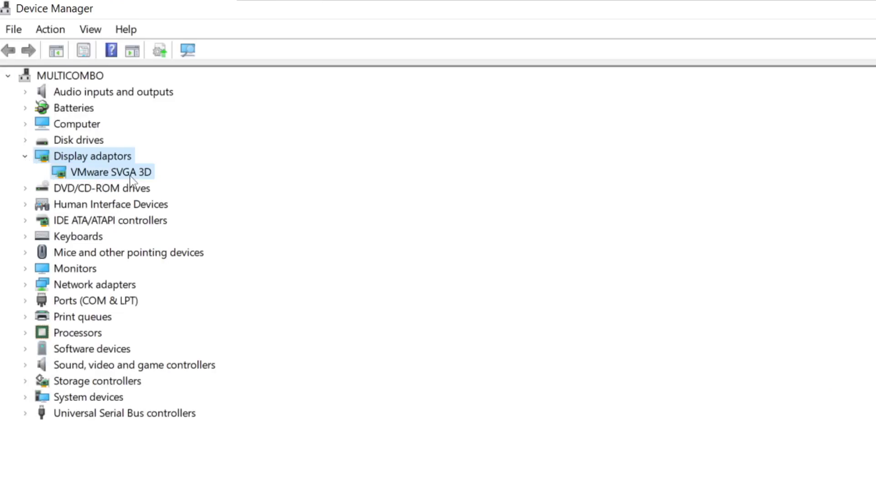
right_click(95, 175)
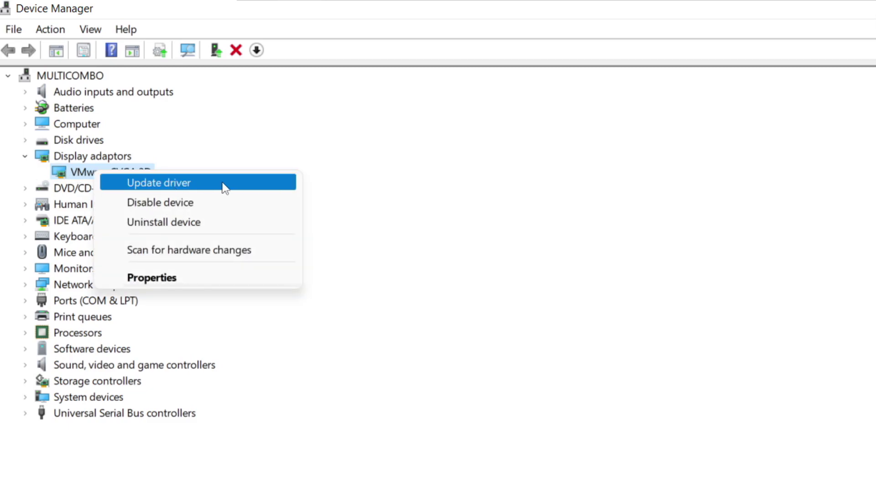
click(196, 187)
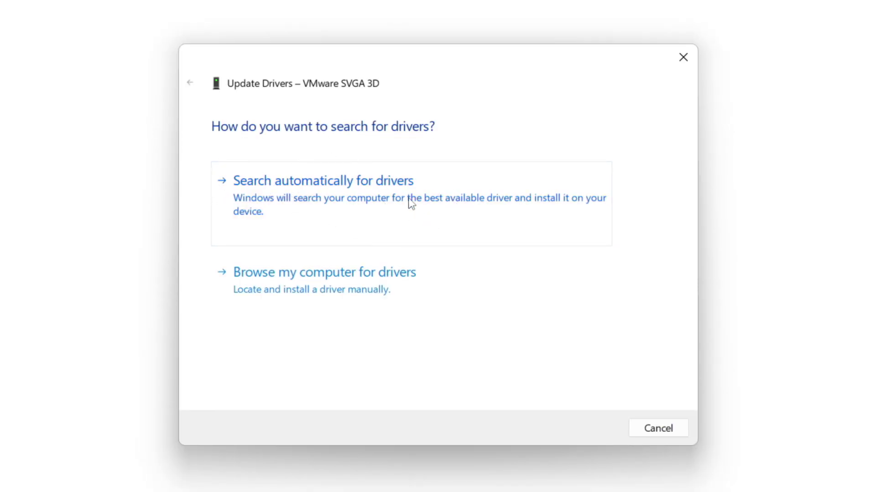
click(383, 202)
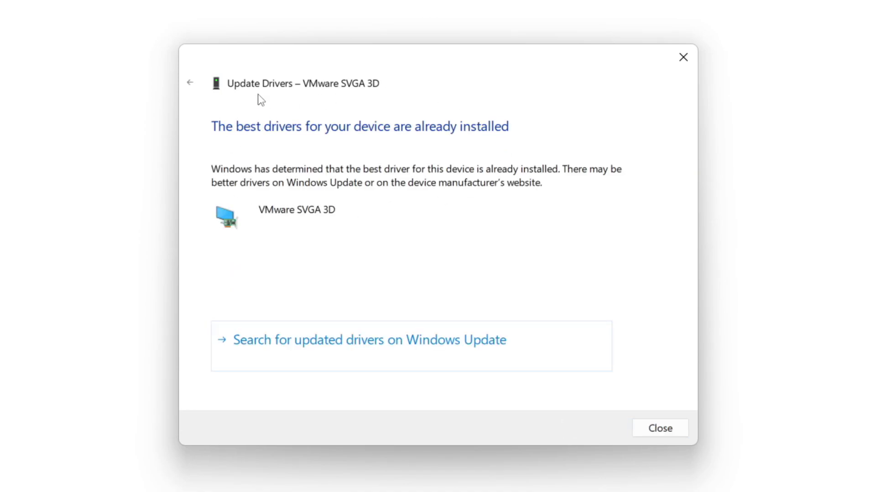
click(656, 429)
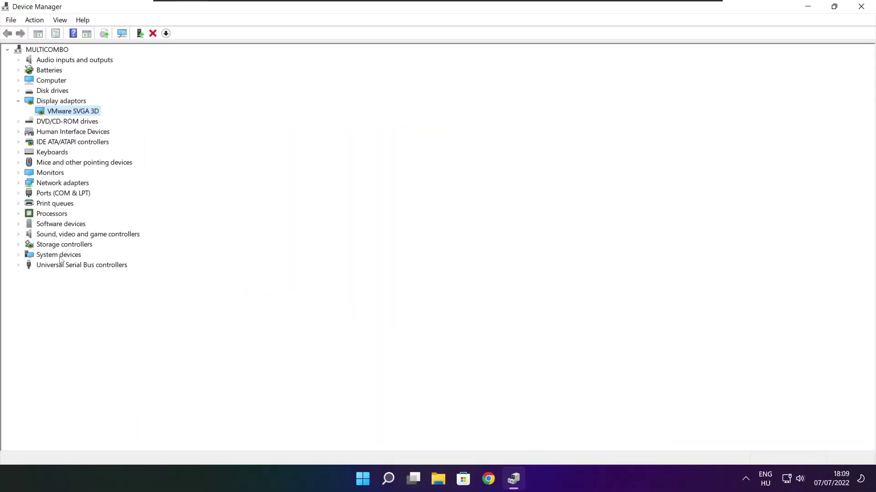
Step: Run an automatic driver update search for the High Definition Audio Device under the sound controllers, and close Device Manager
click(58, 289)
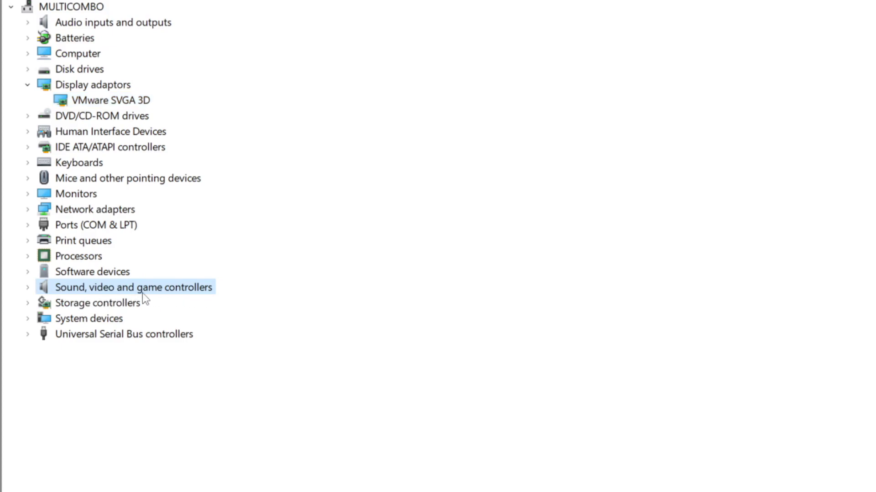
click(27, 288)
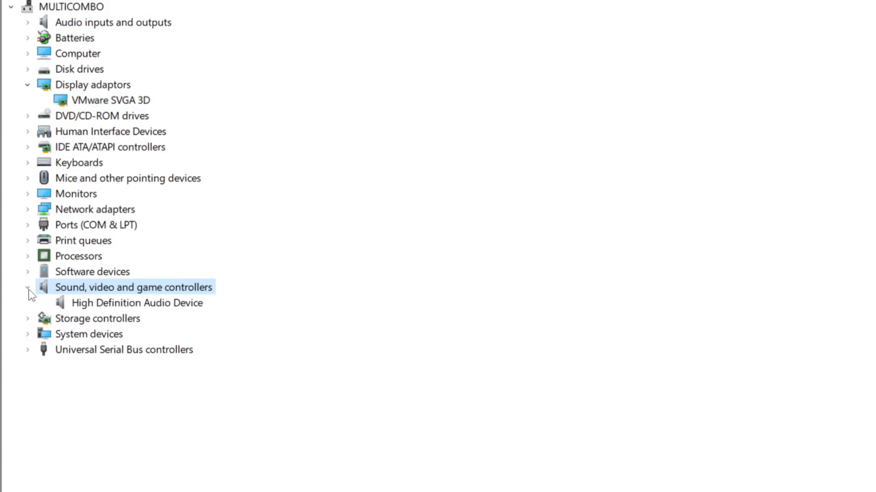
click(199, 304)
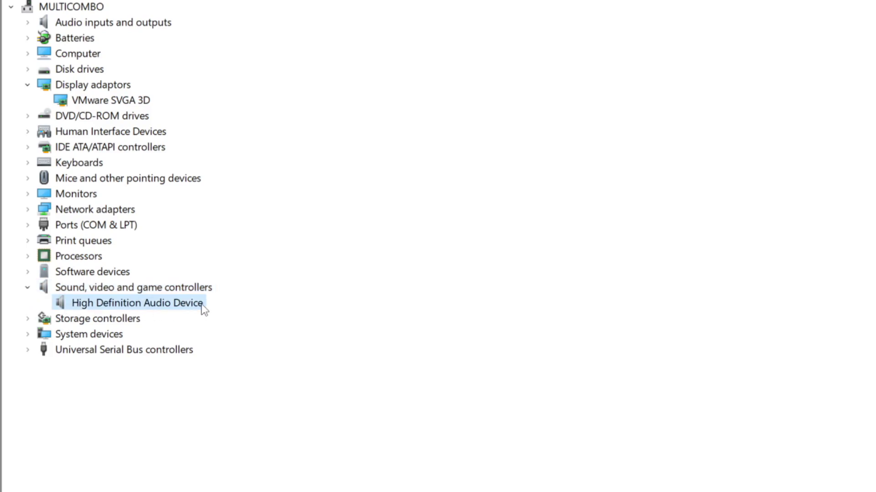
right_click(127, 305)
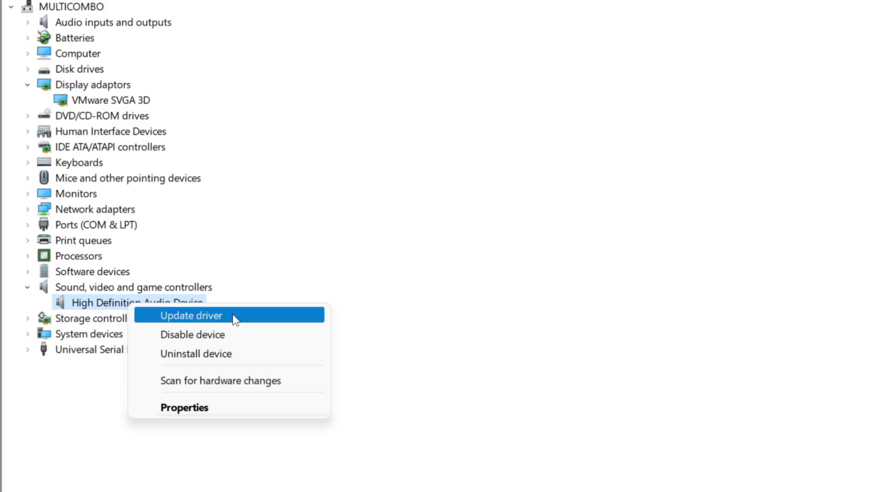
click(260, 322)
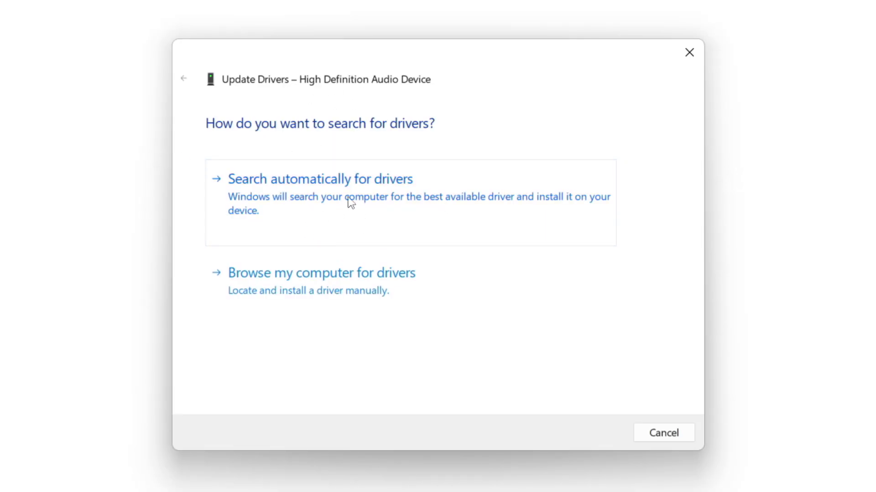
click(350, 201)
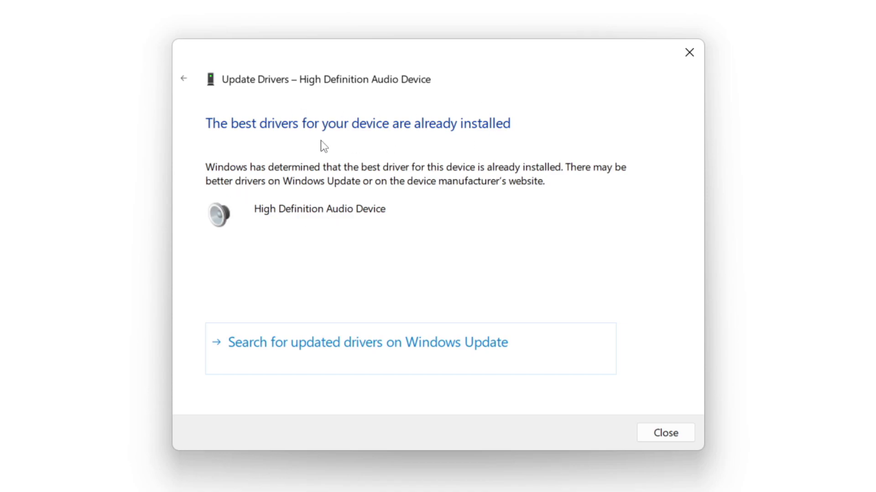
click(667, 433)
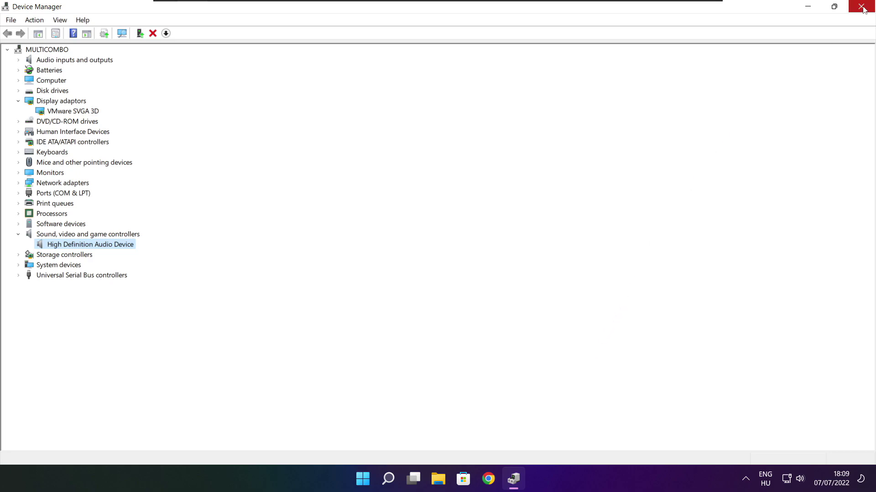
click(861, 7)
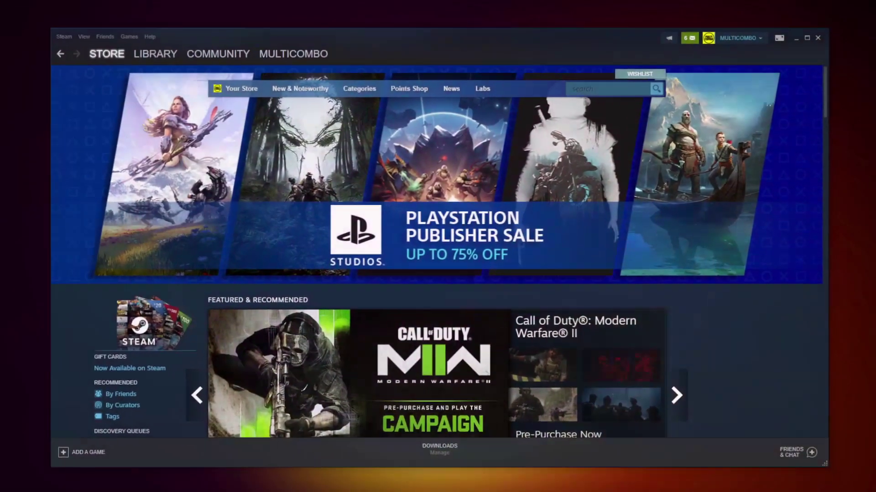
Step: In the Steam library, verify the integrity of the local files of the NOT WORKING GAME entry under Favorites
mouse_move(153, 56)
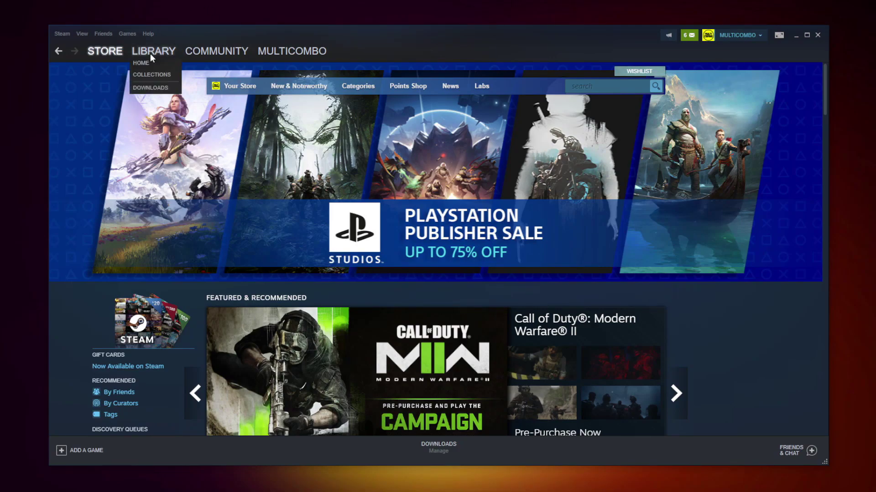
click(150, 51)
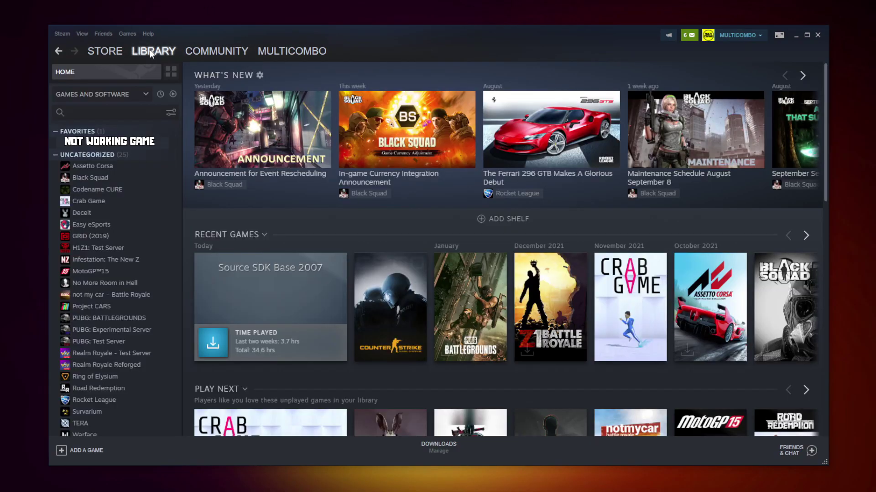
right_click(171, 146)
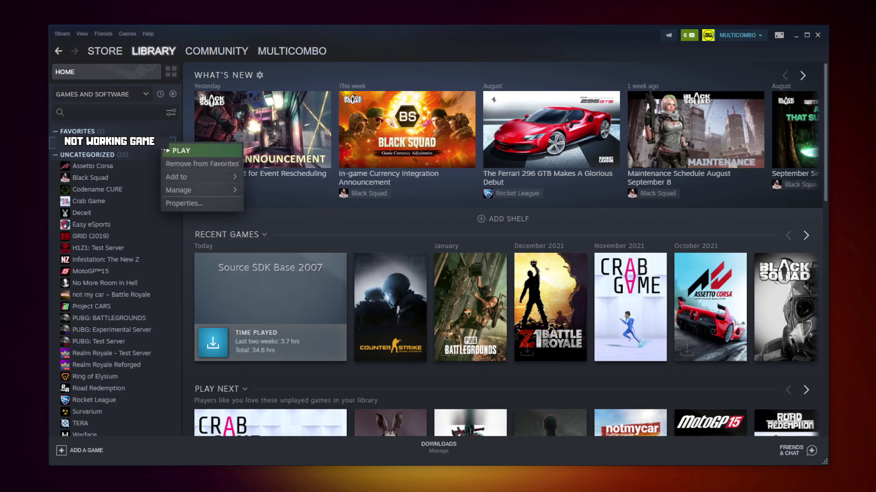
click(196, 203)
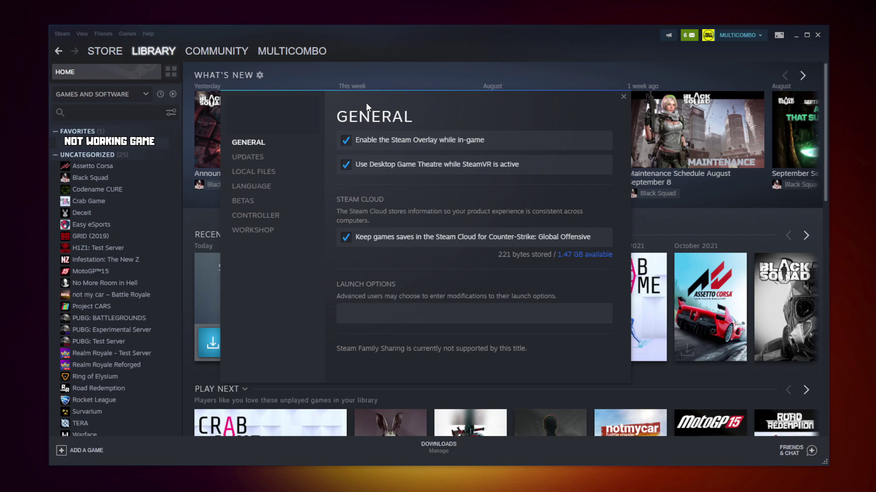
click(257, 174)
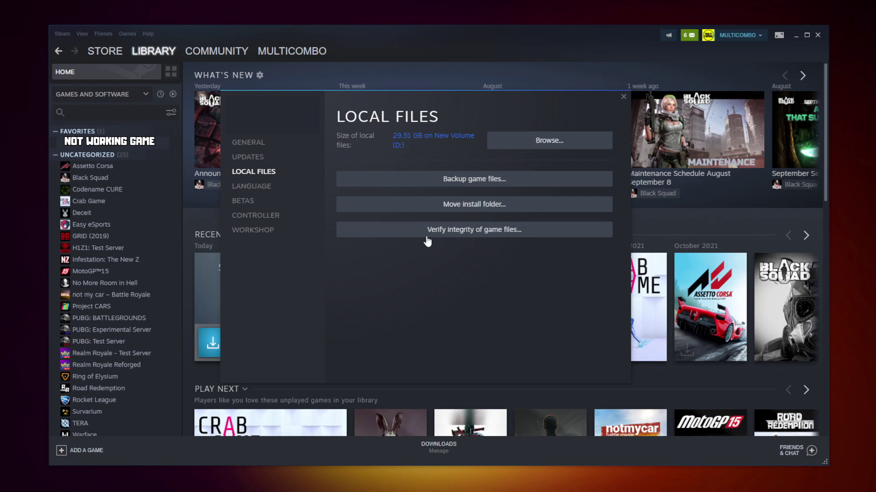
click(477, 231)
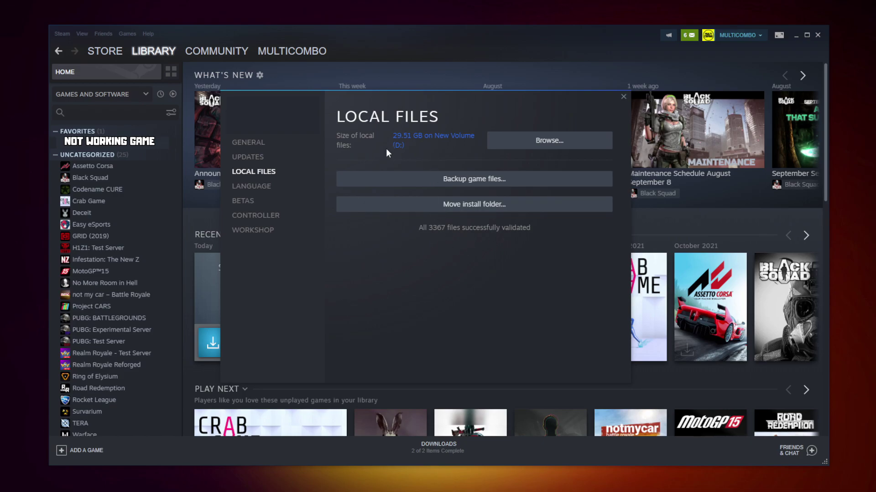
Step: Browse to the game's installation folder and open the properties of the NOT WORKING GAME application file
click(557, 146)
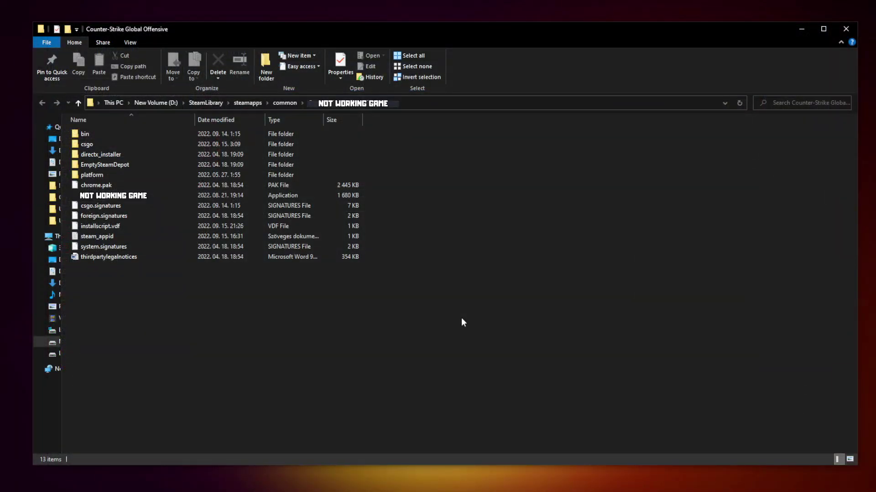
click(202, 200)
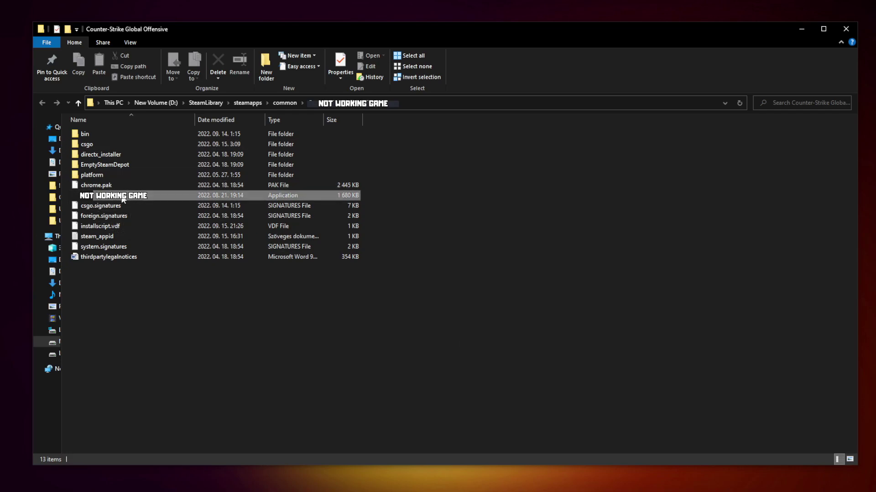
right_click(176, 196)
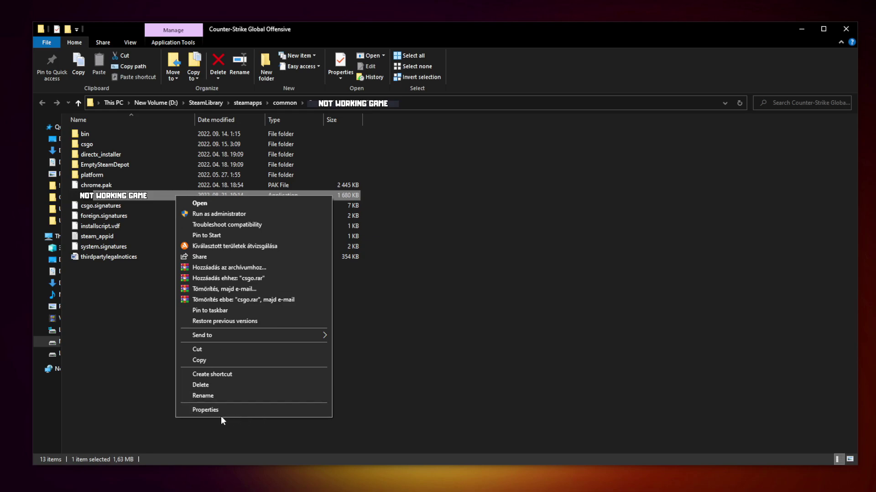
click(253, 409)
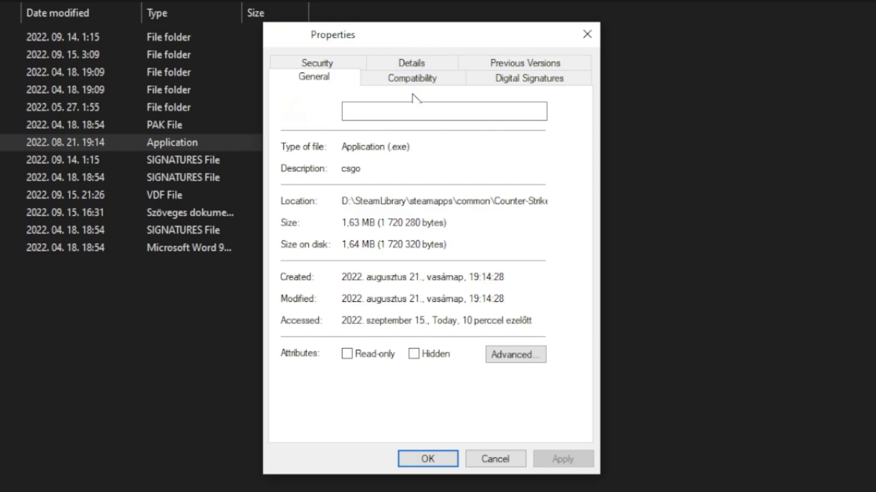
Step: Set the game executable to Windows 8 compatibility mode, disable fullscreen optimizations, enable running as administrator, and apply the settings
click(422, 83)
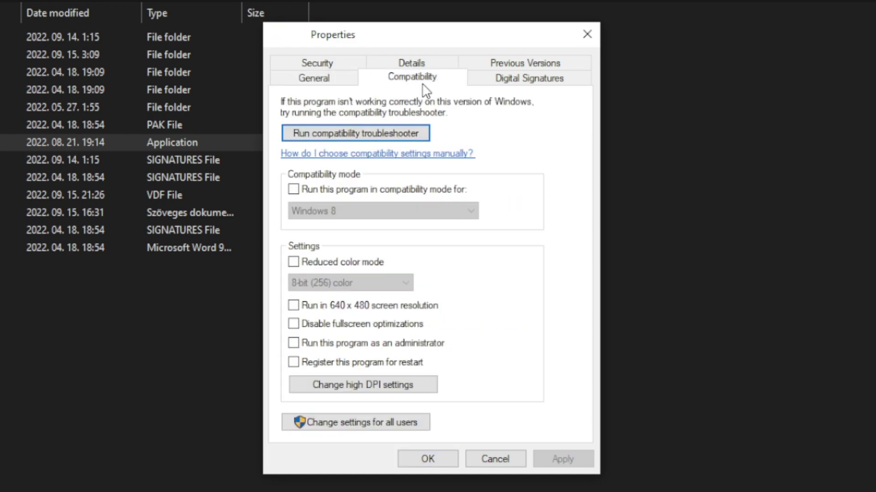
click(303, 193)
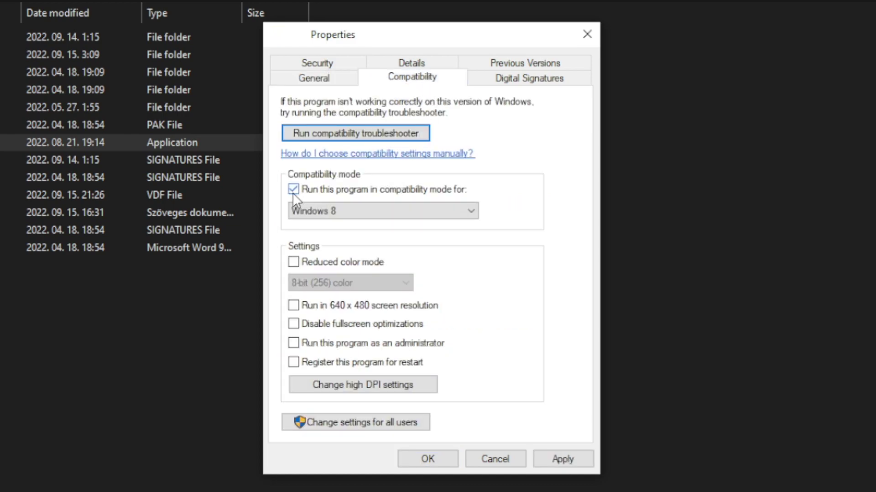
click(338, 207)
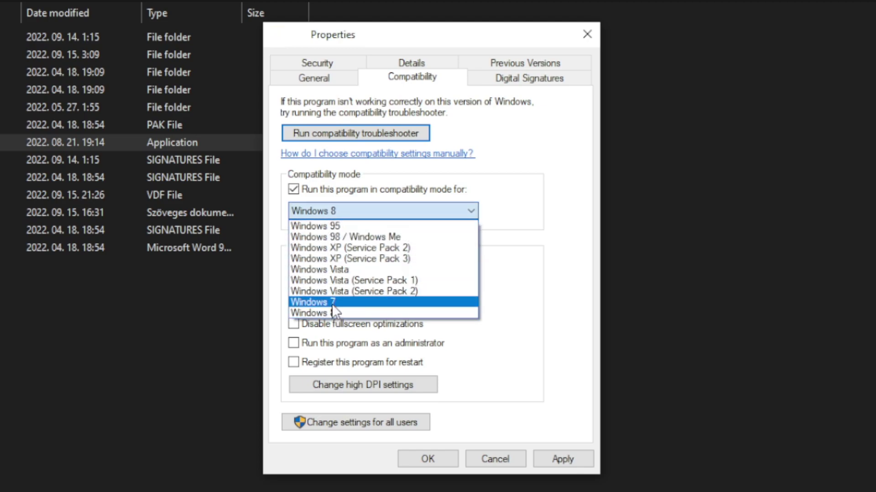
click(338, 314)
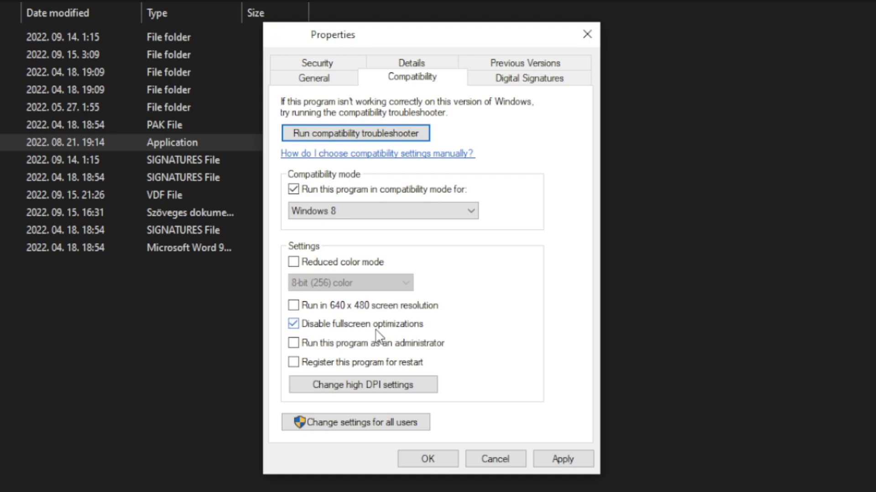
click(422, 347)
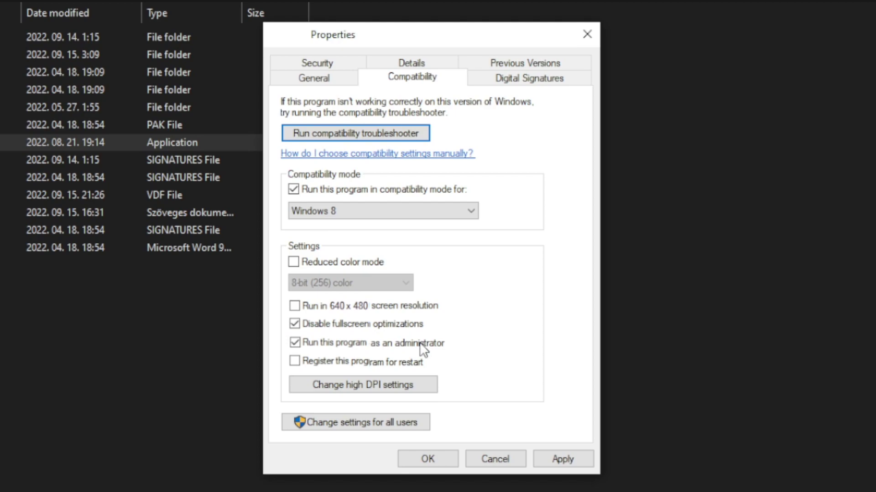
click(567, 458)
click(429, 461)
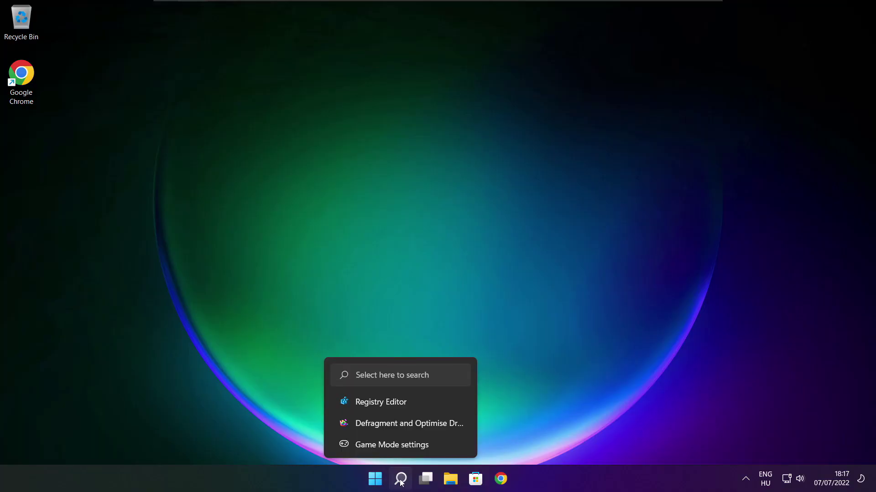
Step: Find the Windows Update settings by searching for "updates", check for new updates, and close Settings
click(400, 479)
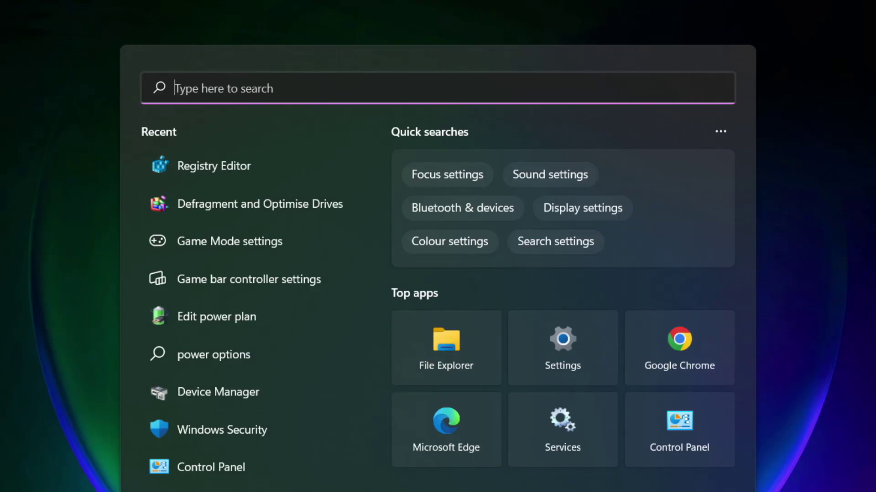
text(u)
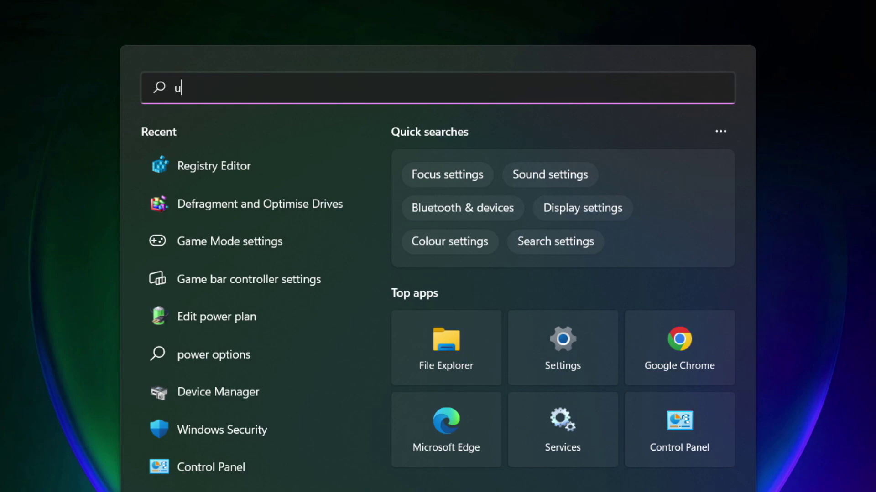
text(pdates)
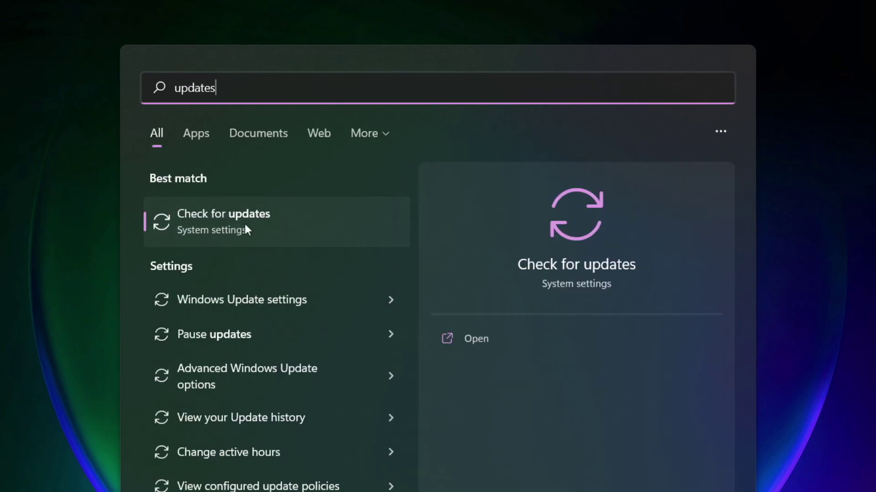
click(268, 230)
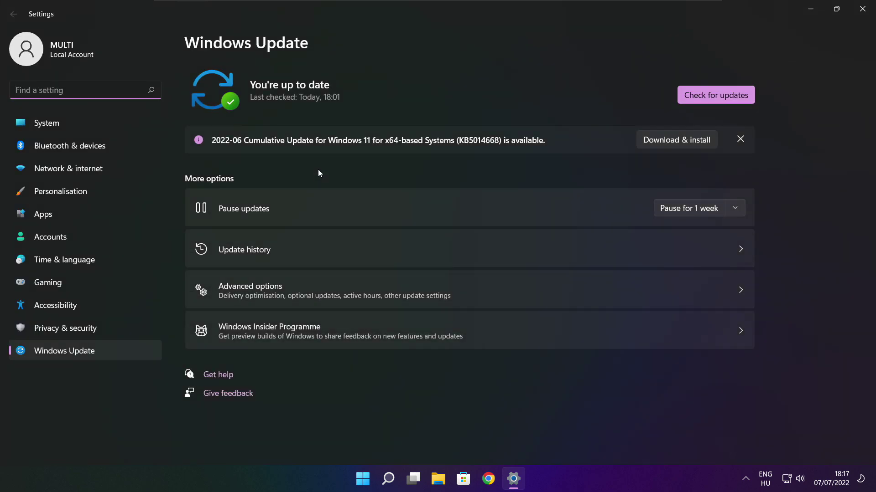
click(716, 95)
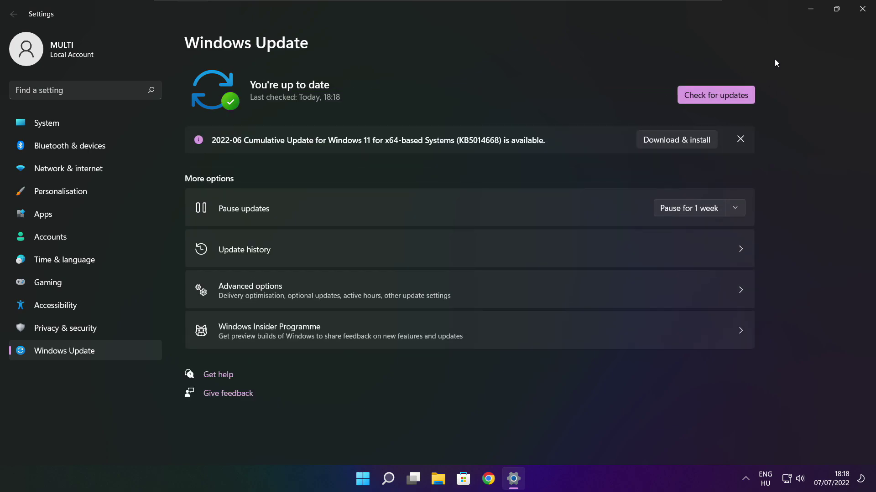
click(862, 10)
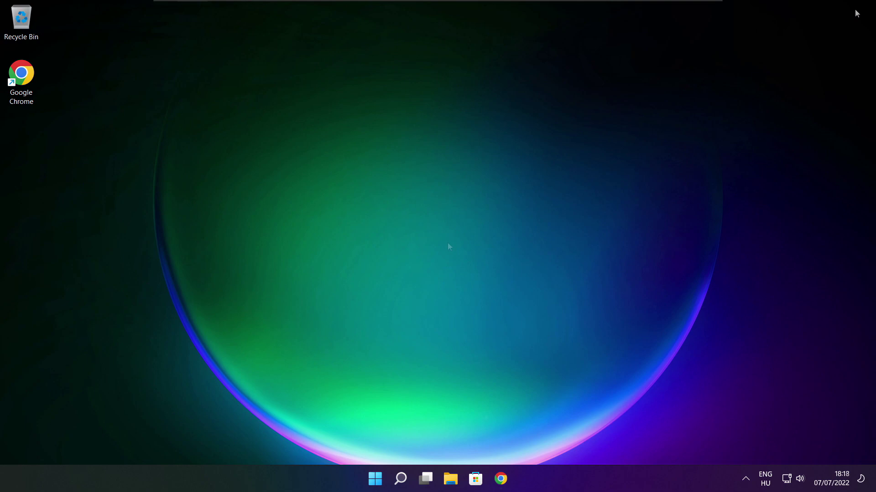
Step: Switch to Google Chrome and download the English DirectX End-User Runtime Web Installer from the Microsoft Download Center page
click(500, 478)
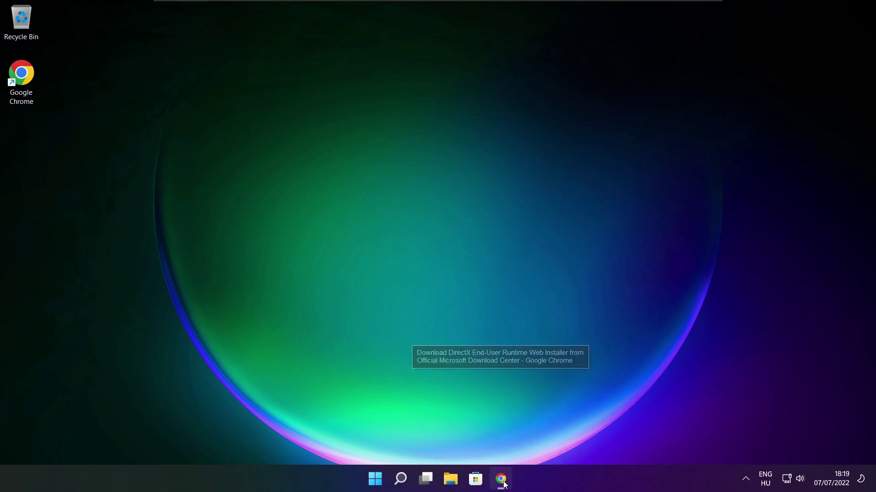
click(269, 30)
click(269, 30)
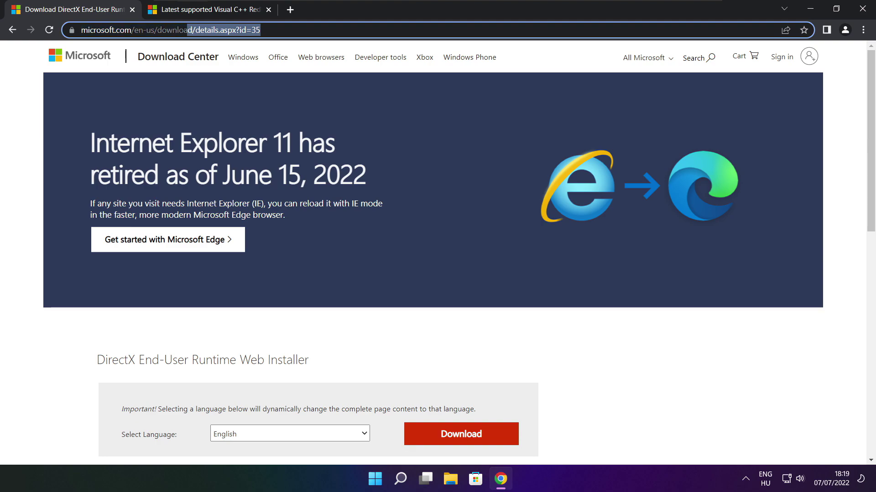
click(300, 298)
scroll(862, 132, down, 4)
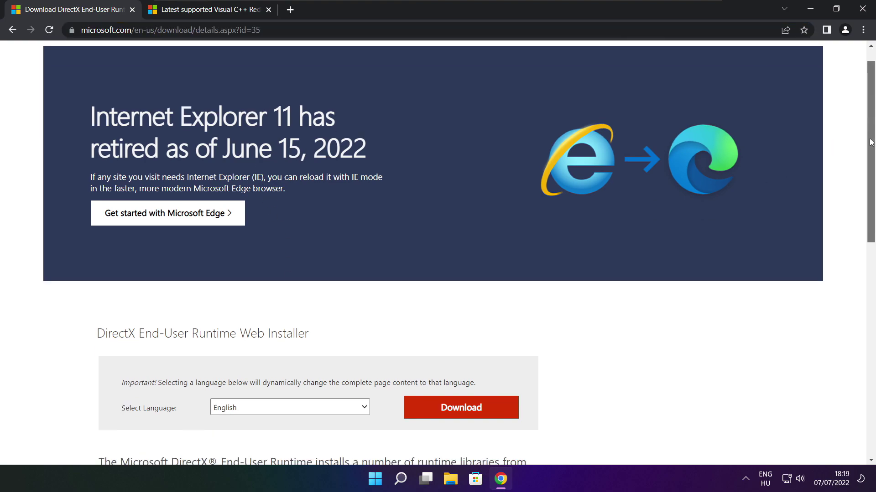
drag(324, 190, 374, 194)
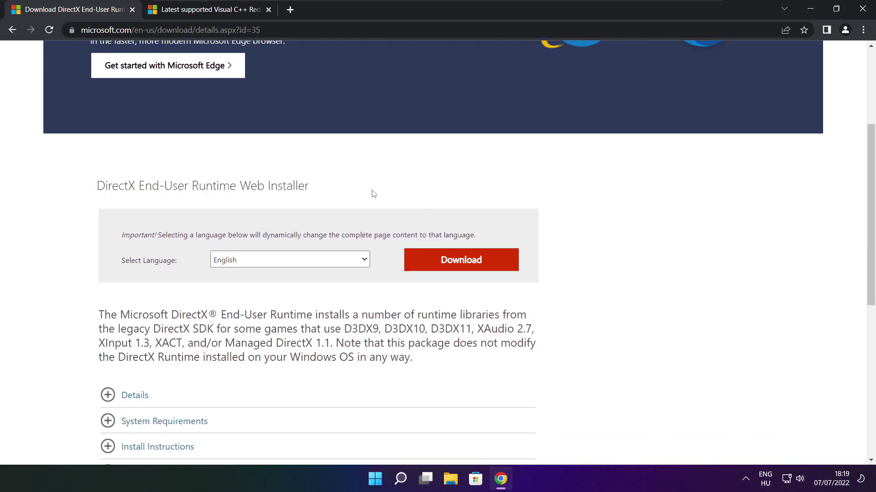
click(464, 262)
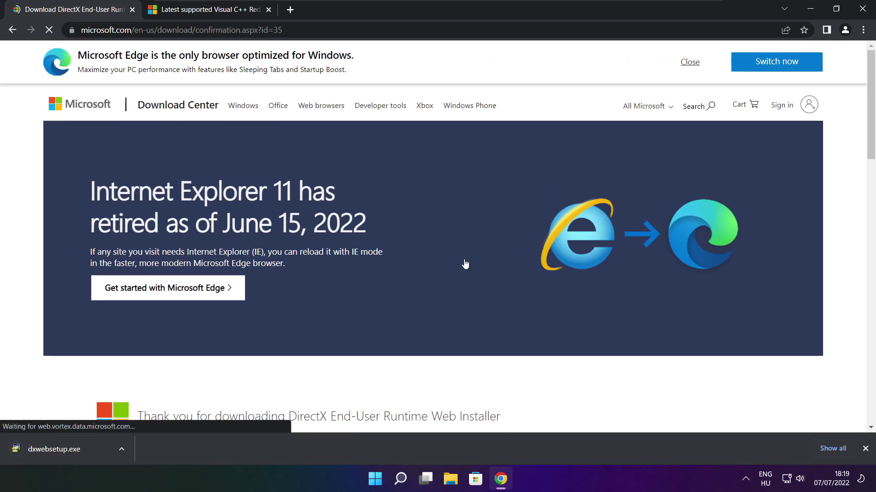
Step: Run dxwebsetup.exe, accept the agreement, opt out of the Bing Bar, and complete the DirectX runtime installation
click(82, 449)
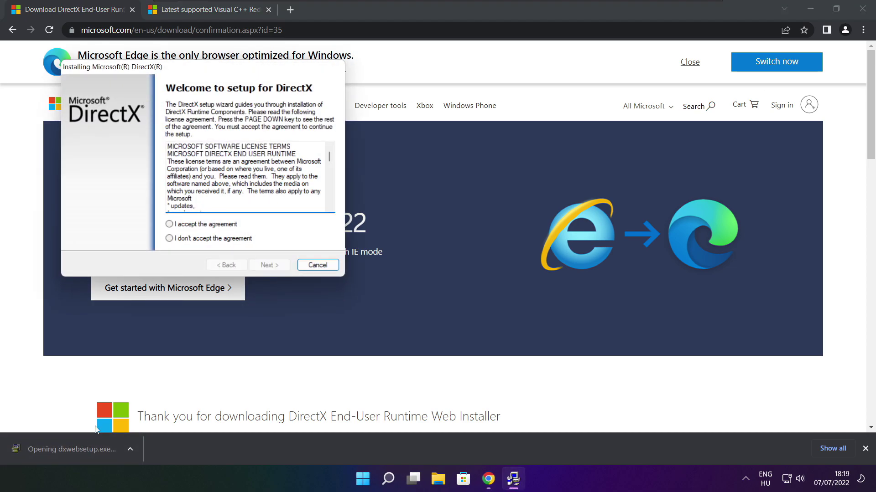
drag(233, 92, 418, 132)
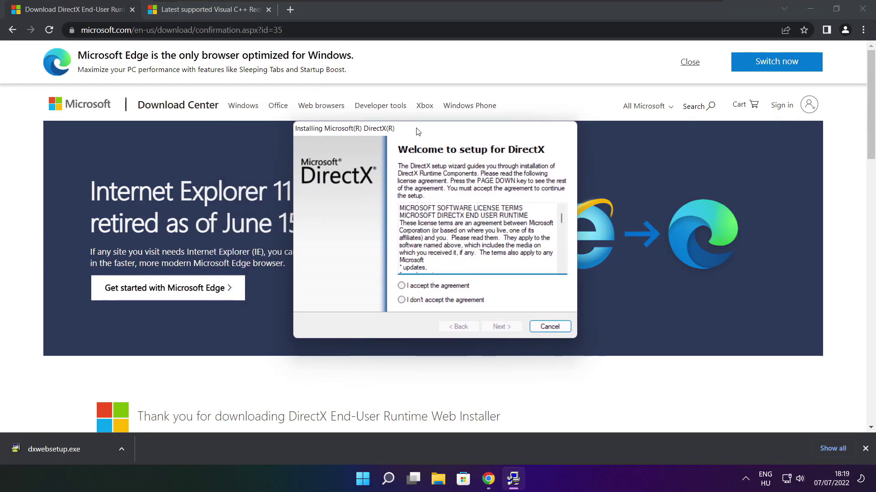
drag(562, 218, 559, 259)
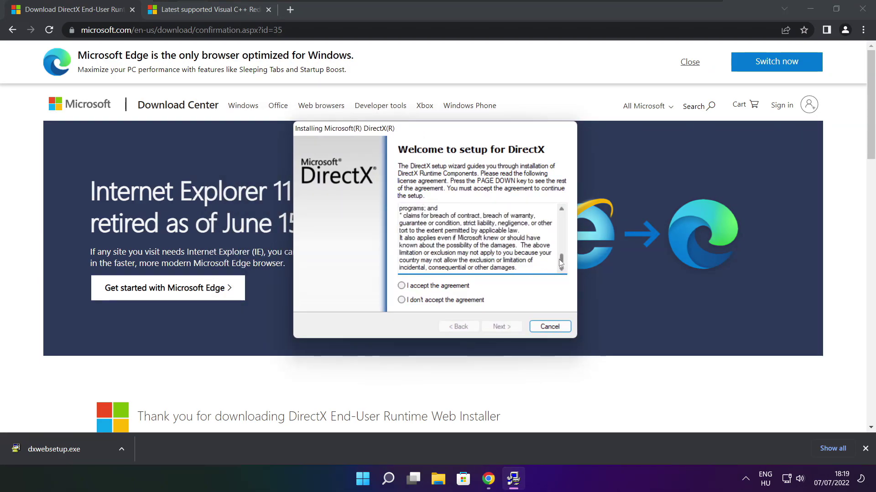
click(409, 286)
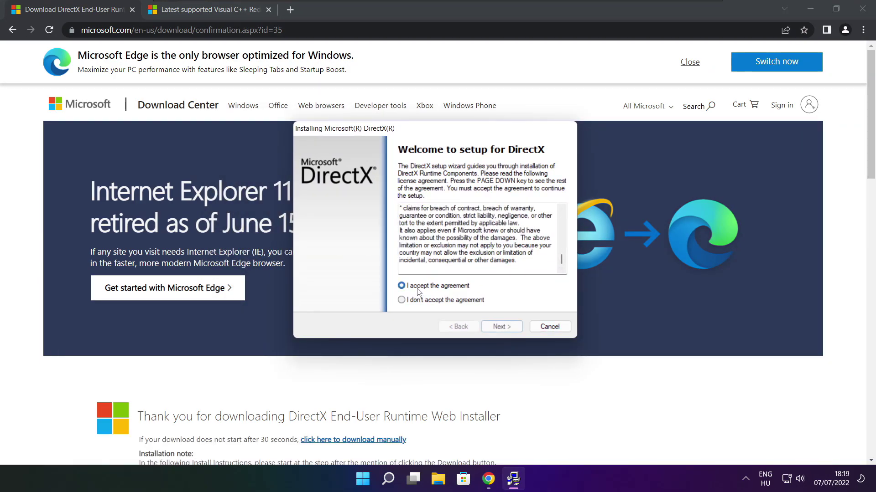
click(500, 326)
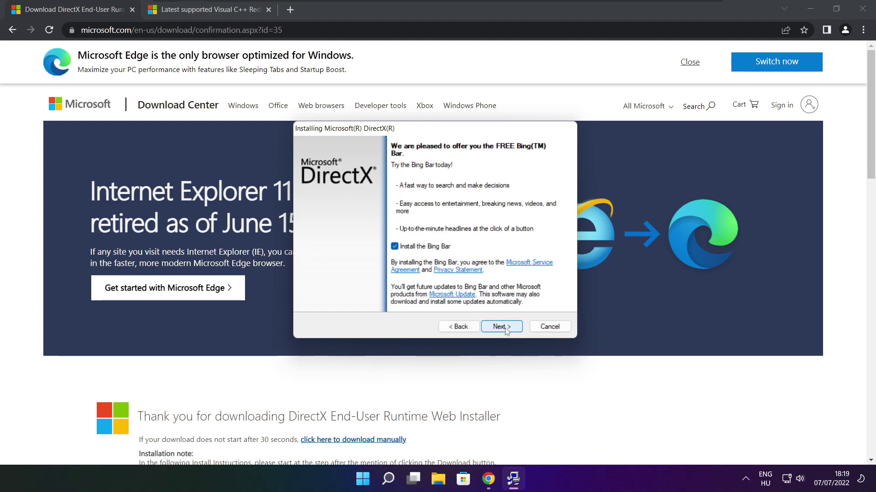
click(394, 248)
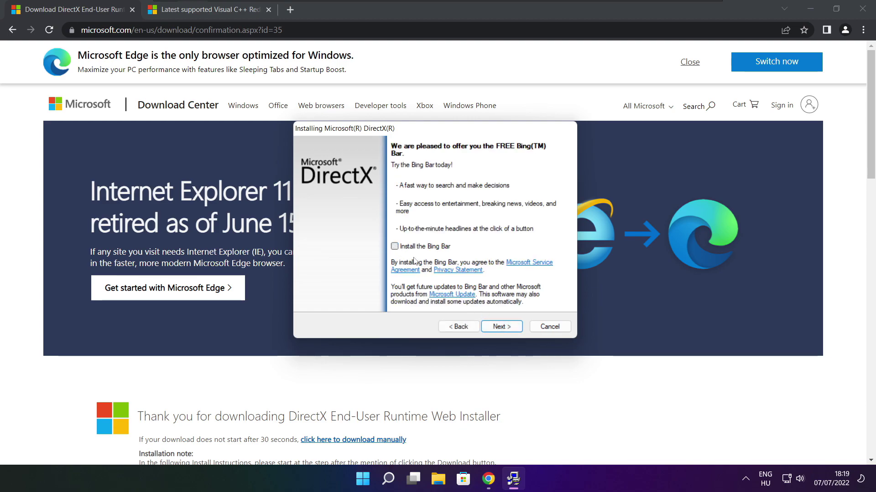
click(510, 329)
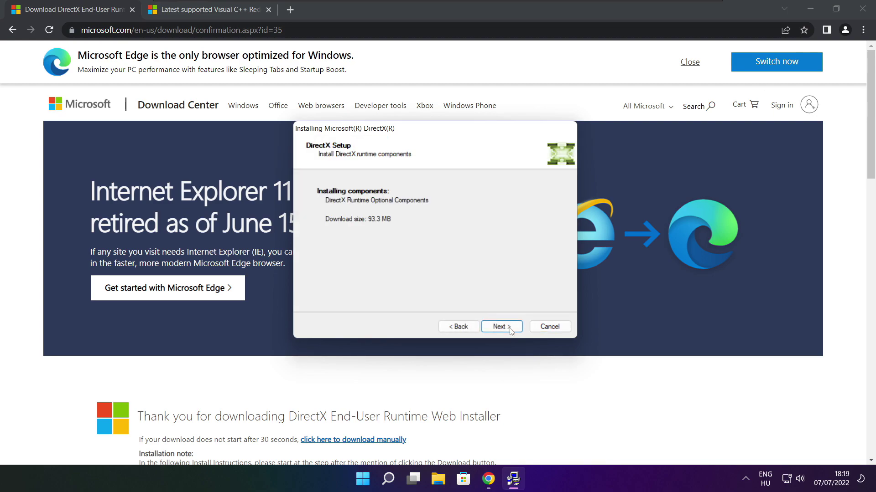
click(503, 328)
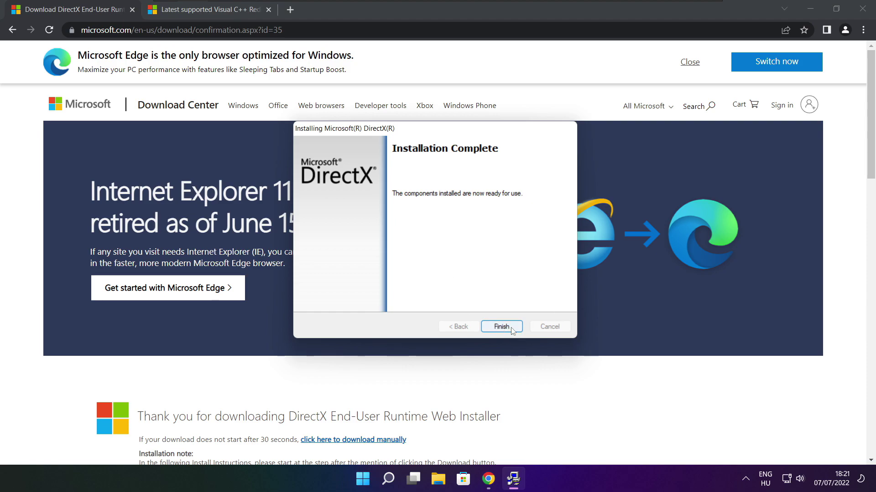
click(501, 327)
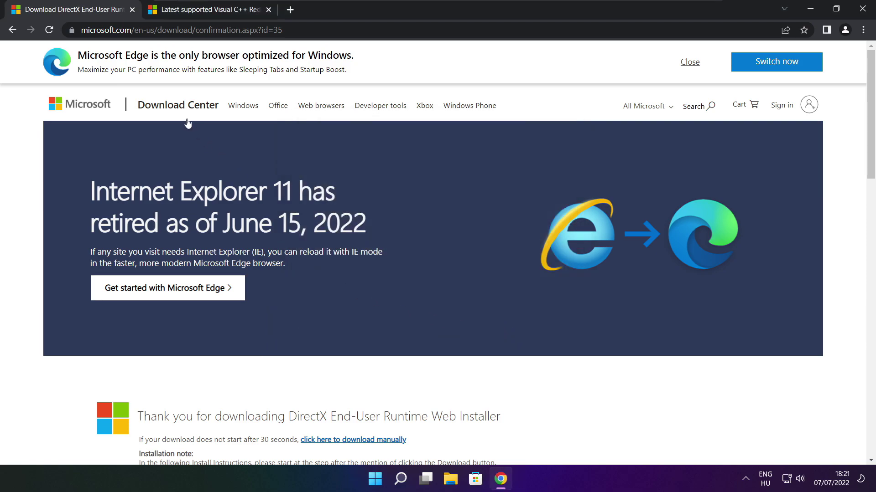
Step: Close the DirectX page and download the ARM64, X86 and X64 Visual C++ Redistributables for Visual Studio 2015, 2017, 2019, and 2022
click(133, 11)
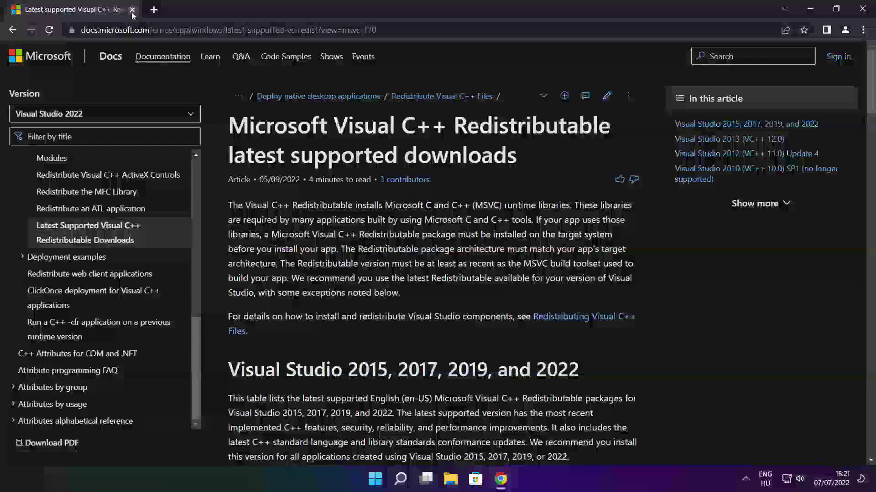
key(ctrl+l)
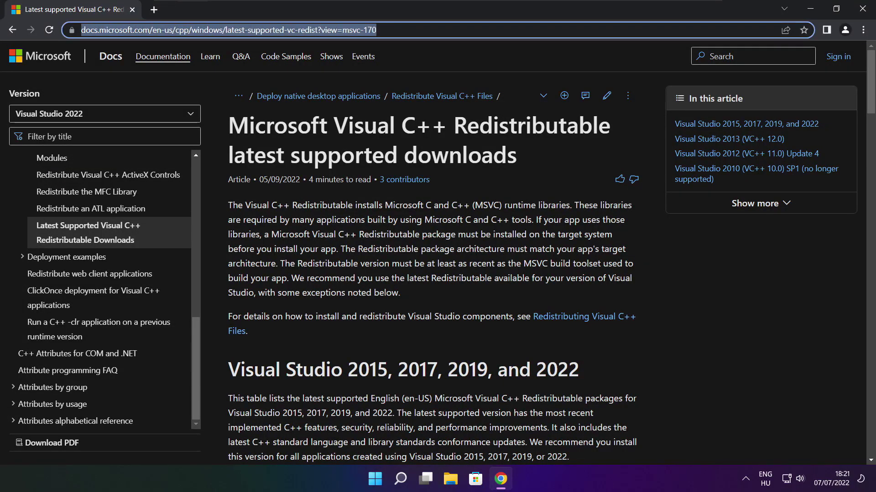
key(End)
click(434, 55)
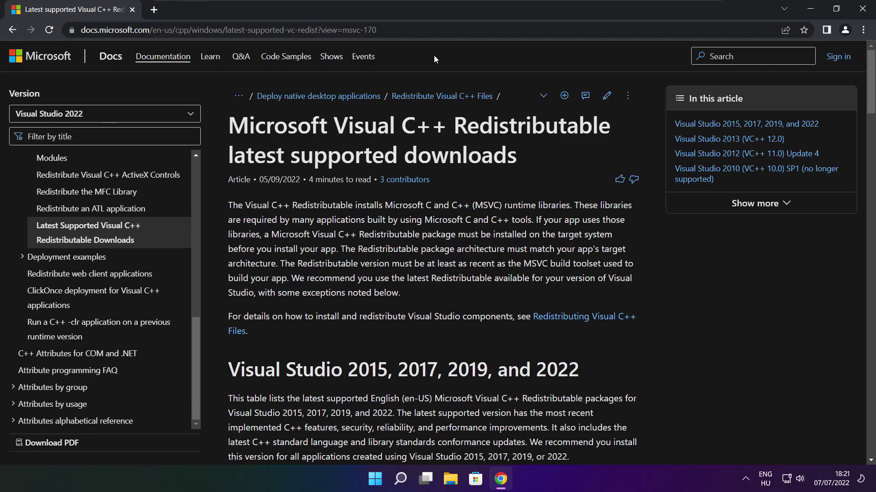
drag(869, 84, 866, 128)
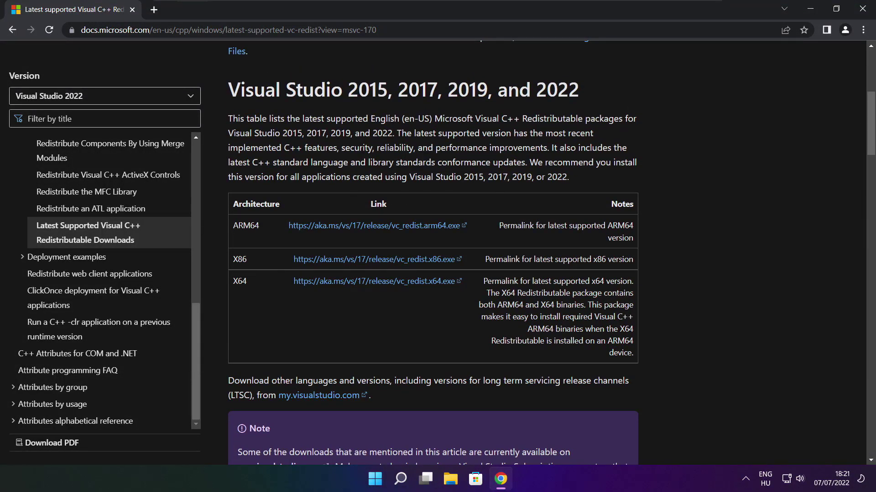
drag(231, 225, 589, 315)
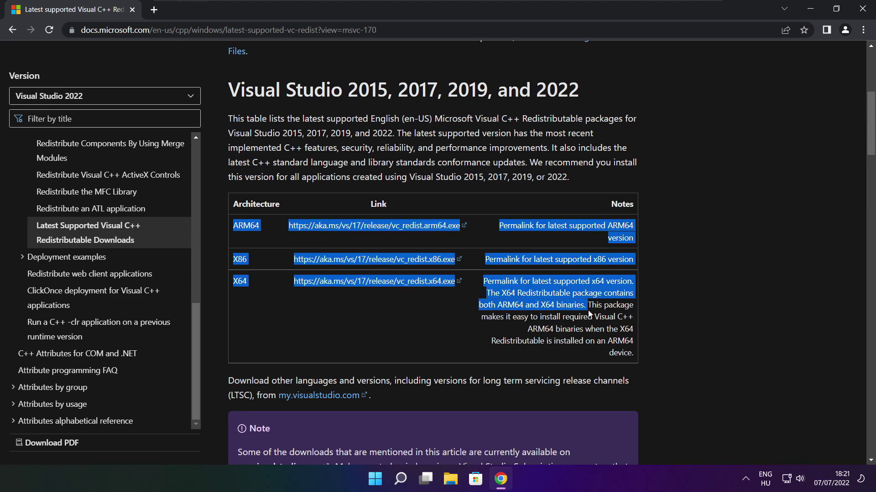
click(590, 315)
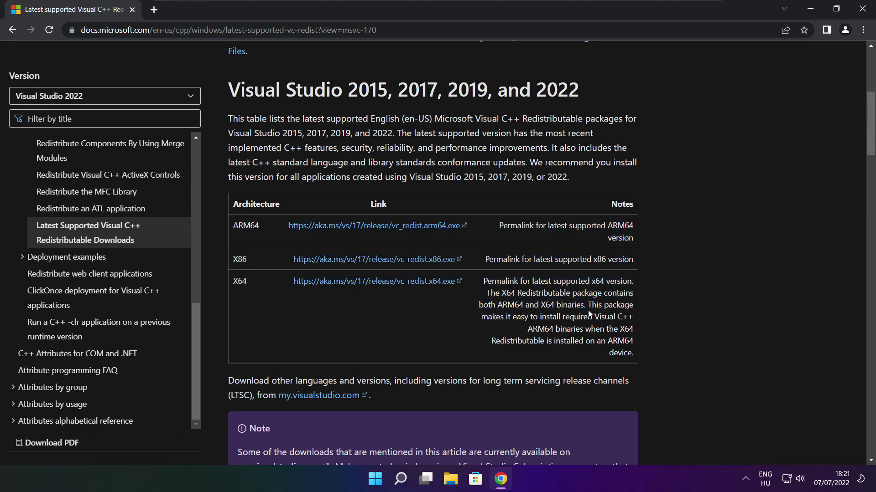
click(363, 229)
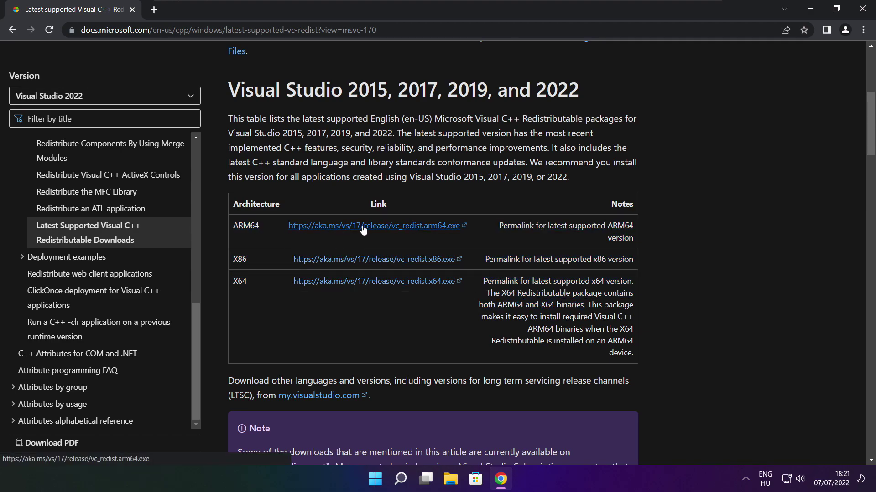
click(362, 264)
click(360, 282)
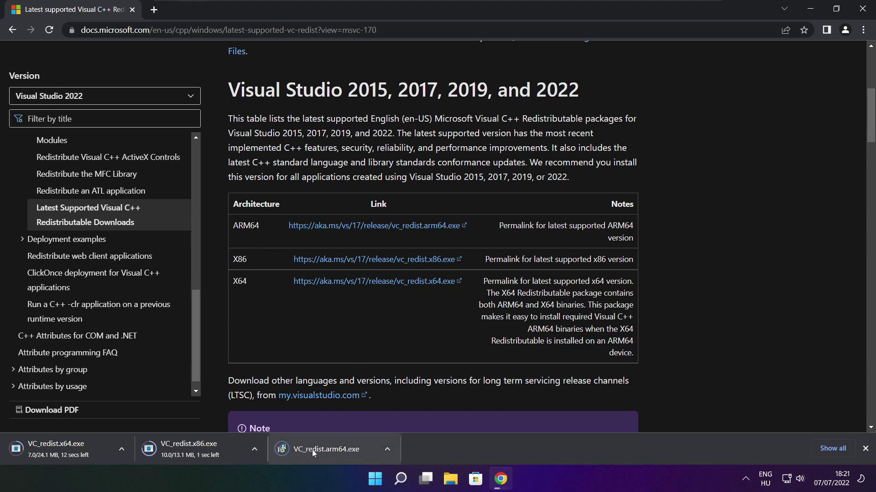
Step: Run VC_redist.arm64.exe, agree to the license terms, start the Arm64 redistributable installation, and close the installer
click(333, 450)
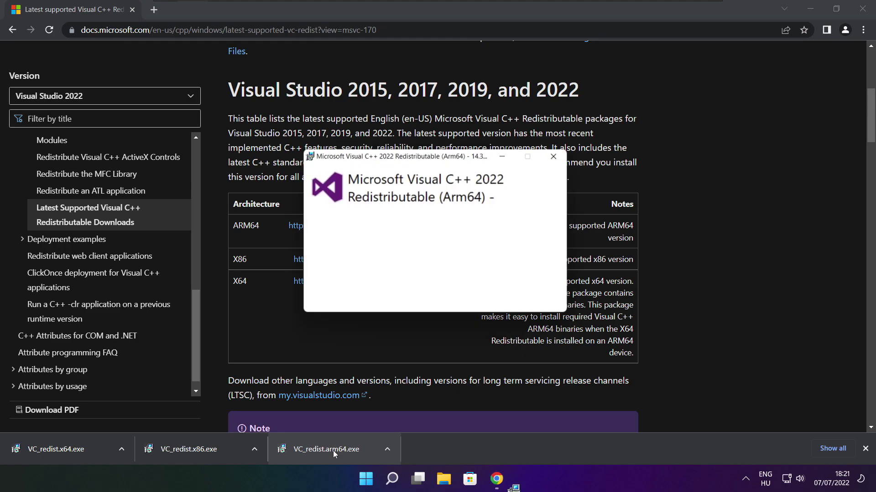
drag(562, 227, 562, 269)
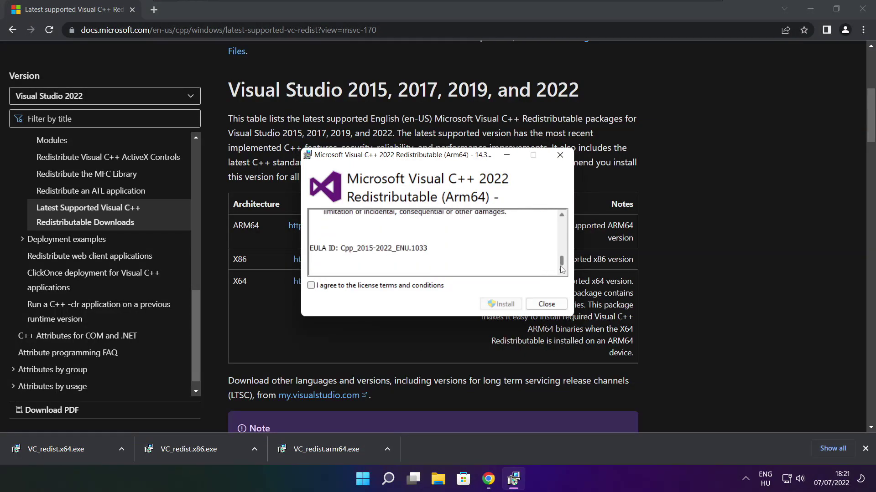
click(311, 286)
click(497, 305)
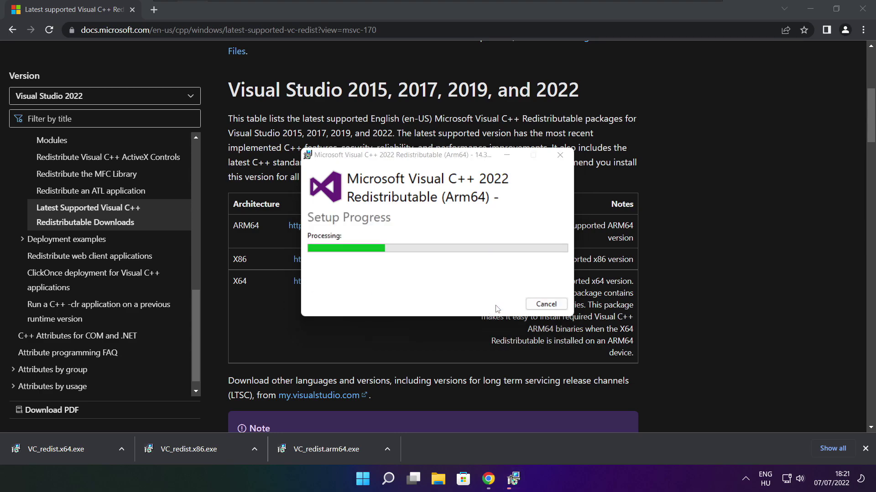
click(546, 304)
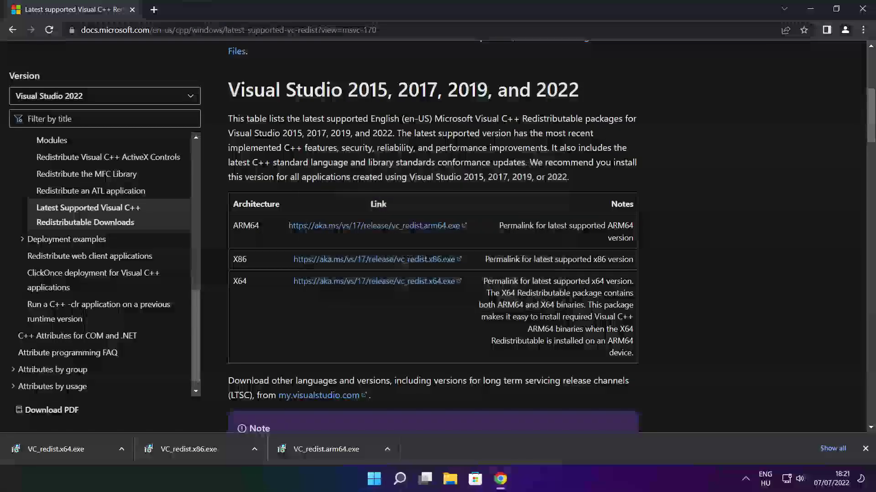
Step: Install the x86 Visual C++ 2015-2022 Redistributable from VC_redist.x86.exe, agreeing to the license terms, and close the installer
click(206, 449)
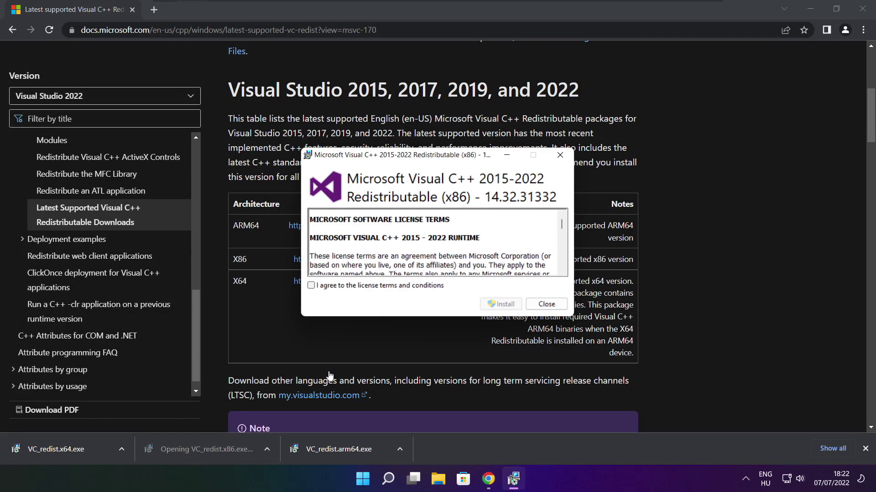
drag(562, 223, 562, 268)
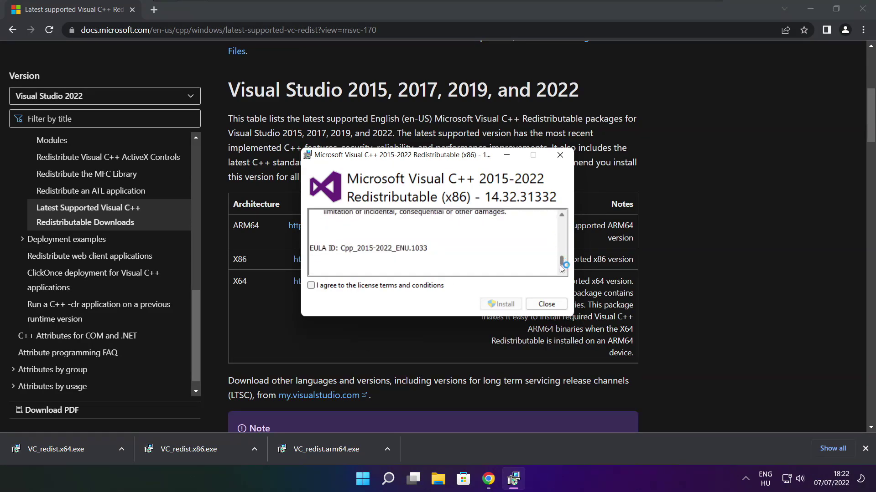
click(311, 285)
click(497, 303)
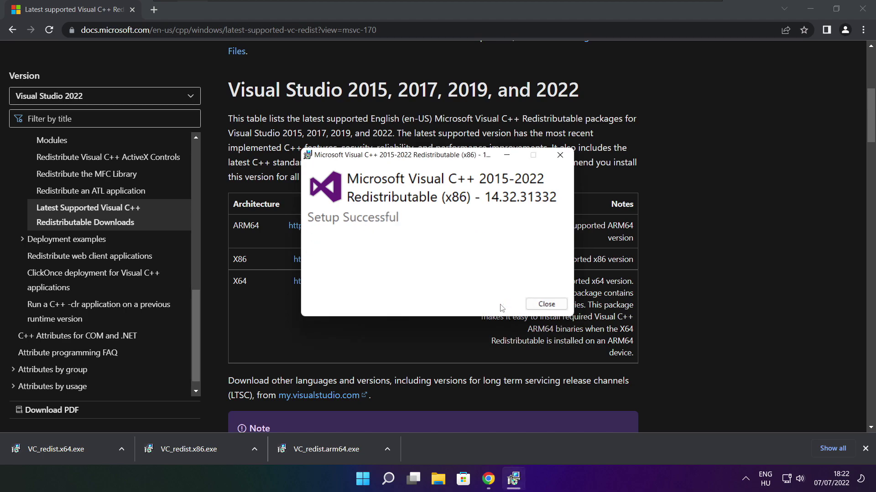
click(546, 305)
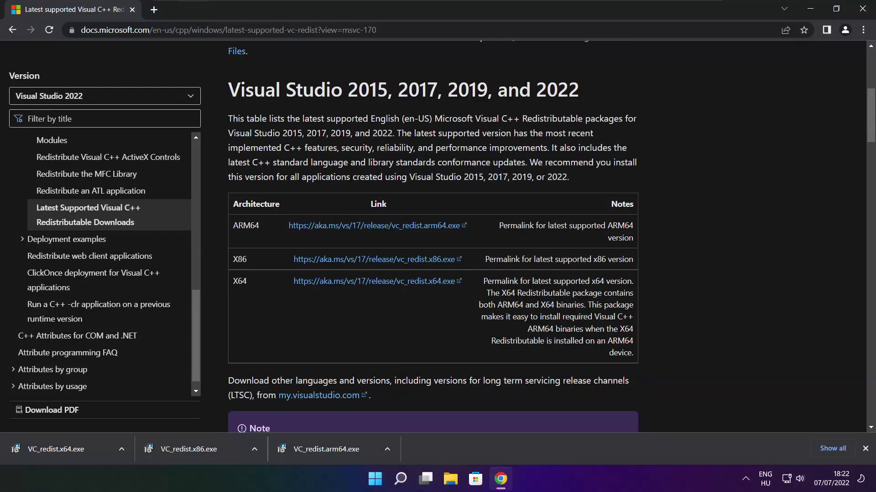
Step: Install the x64 Visual C++ 2015-2022 Redistributable from VC_redist.x64.exe, agreeing to the license terms, and close the installer and browser
click(73, 449)
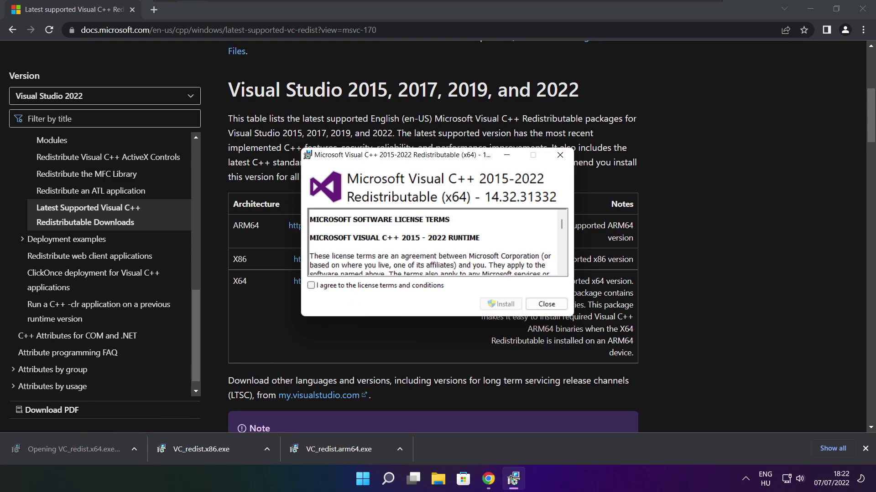
drag(562, 226, 561, 262)
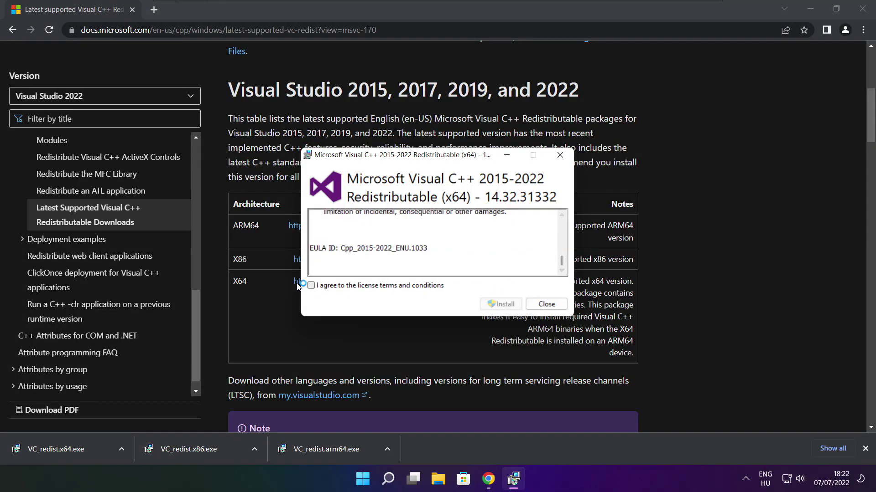
click(311, 286)
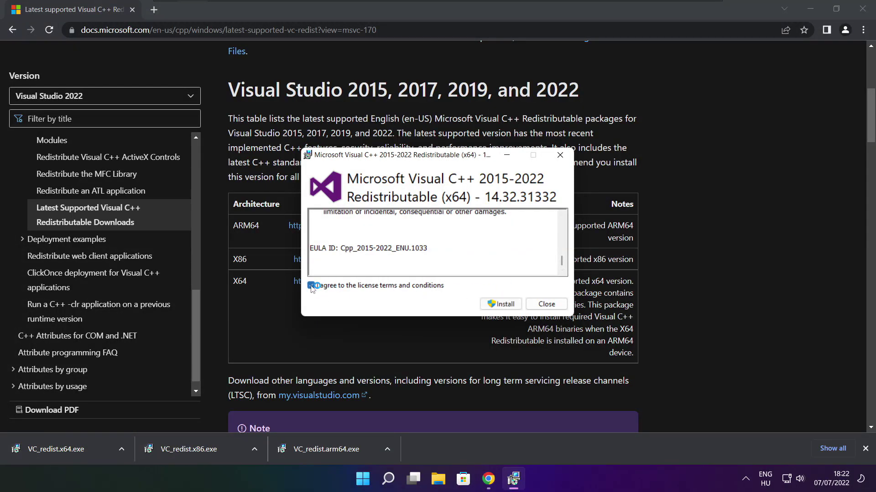
click(500, 304)
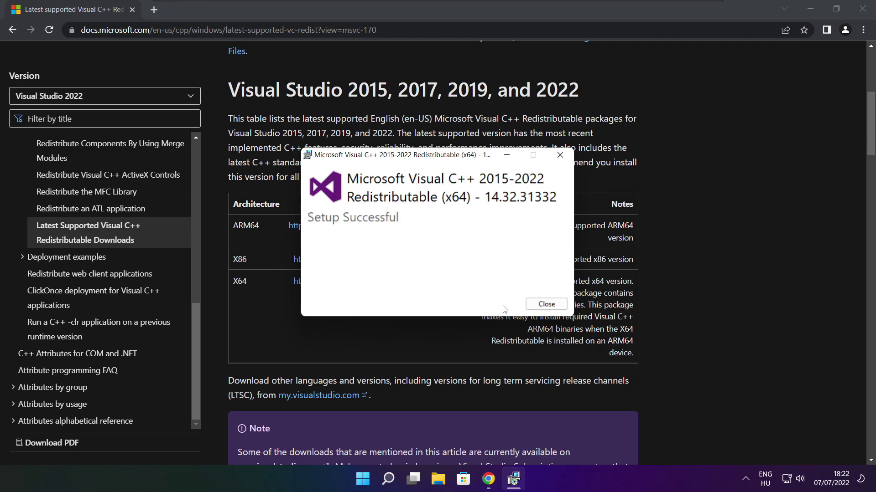
click(546, 304)
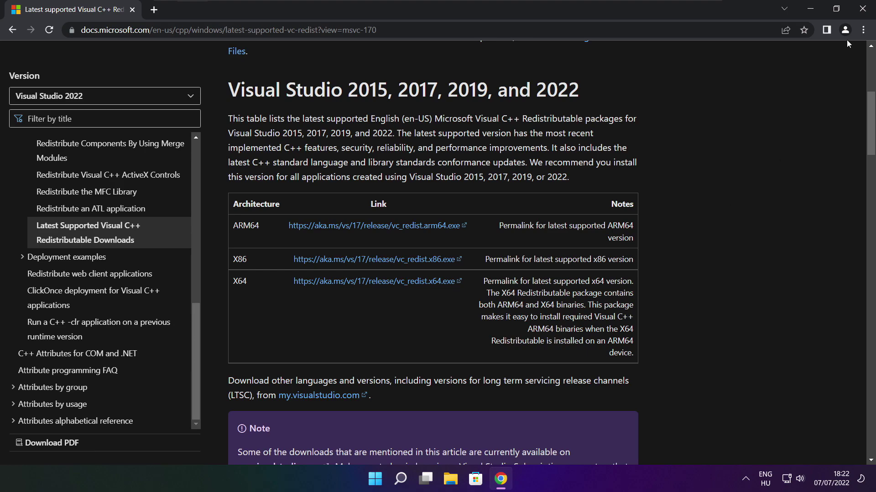
click(864, 10)
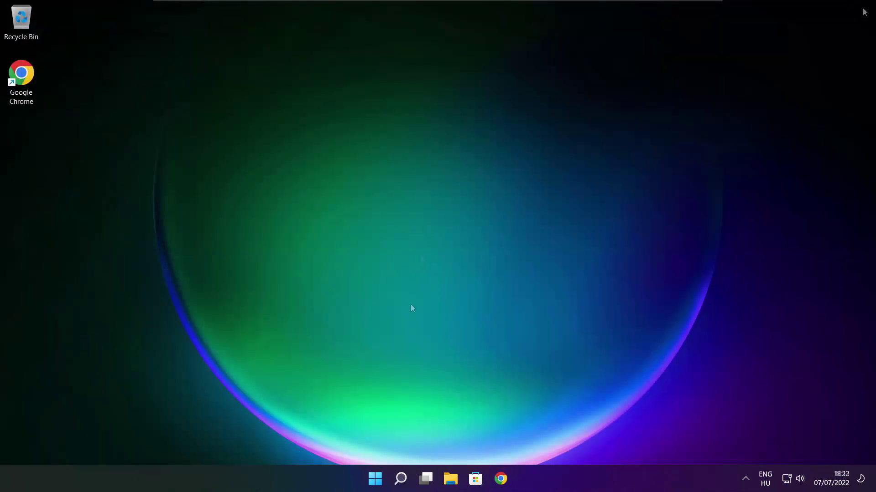
Step: Use Task Manager to disable Cortana, Microsoft Edge, Microsoft Teams and Terminal at startup, and close it
right_click(377, 481)
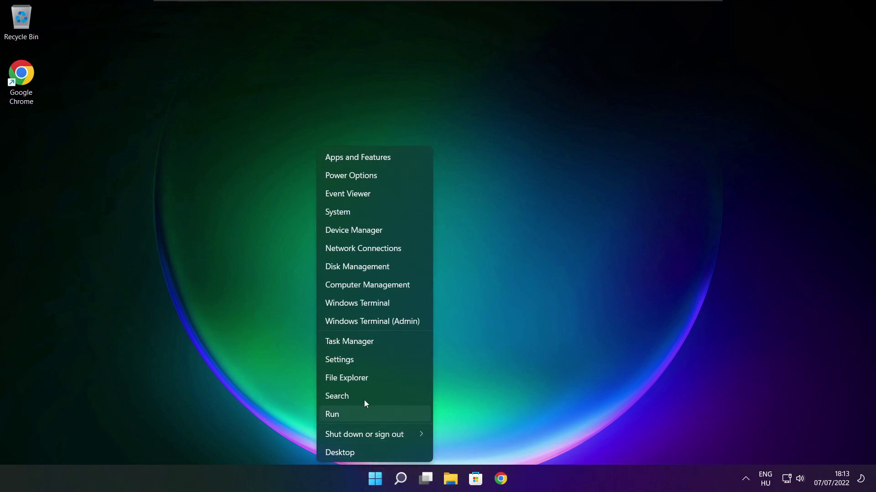
click(376, 341)
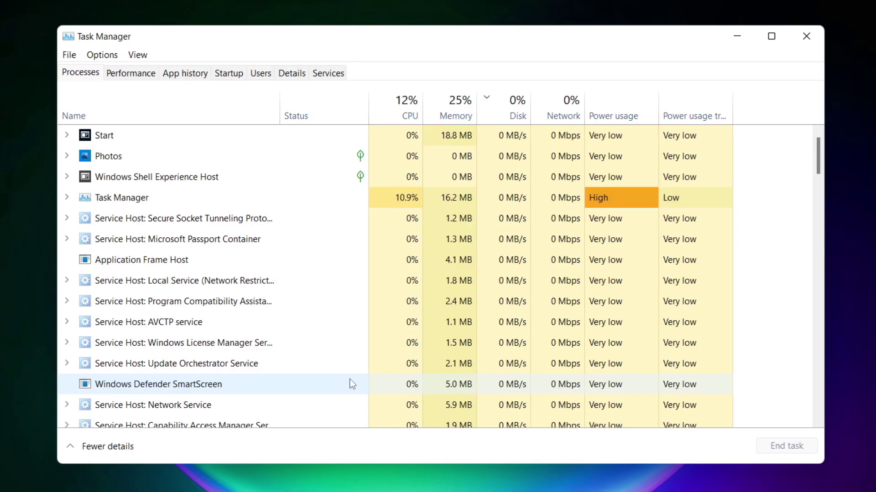
click(229, 74)
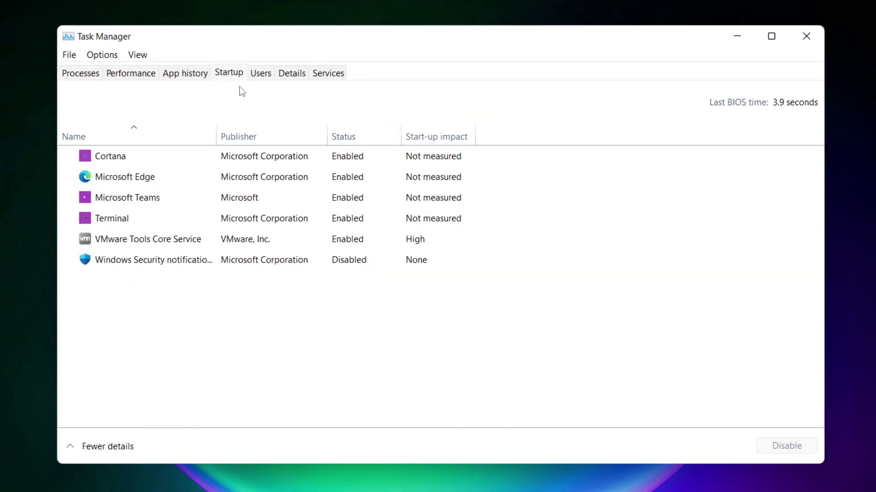
click(296, 160)
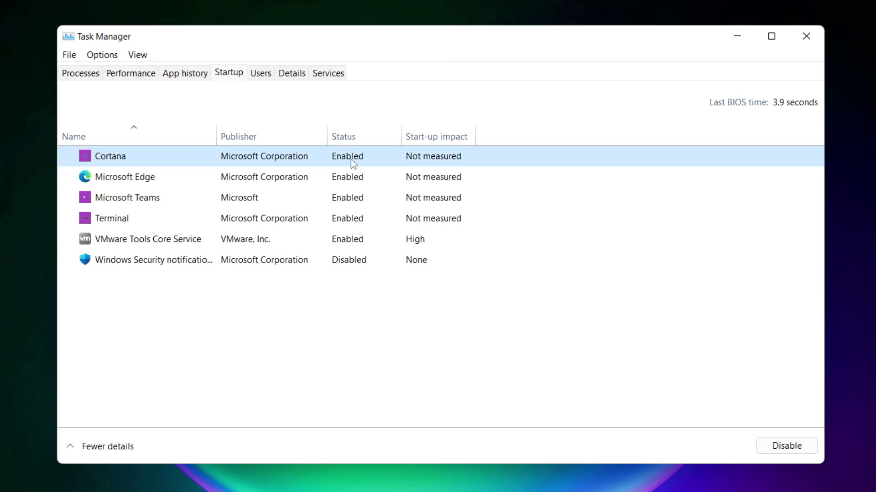
click(786, 447)
click(208, 182)
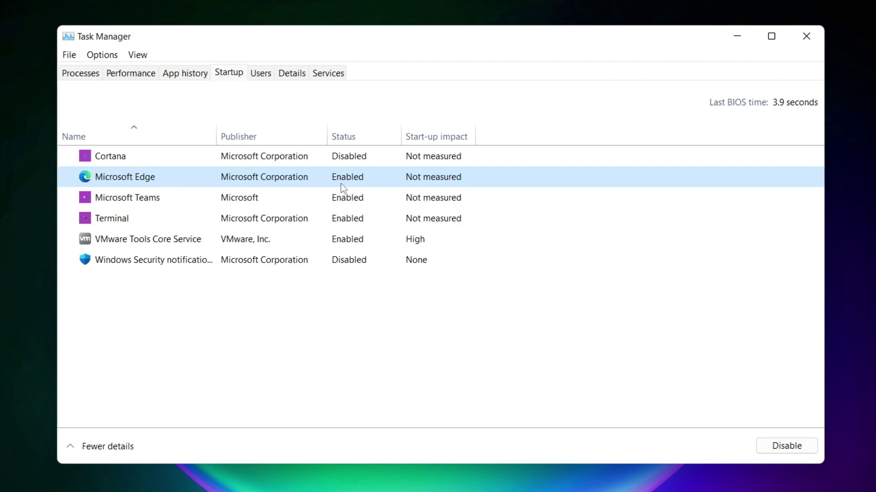
click(786, 447)
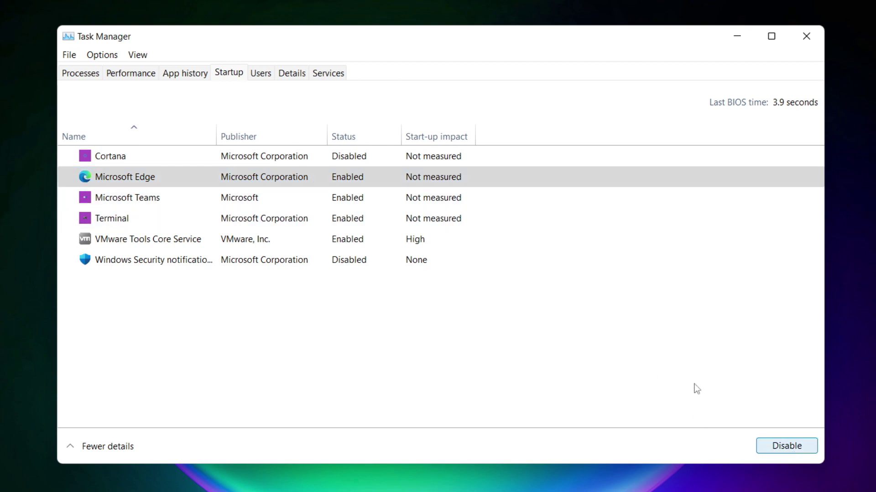
click(358, 199)
click(796, 448)
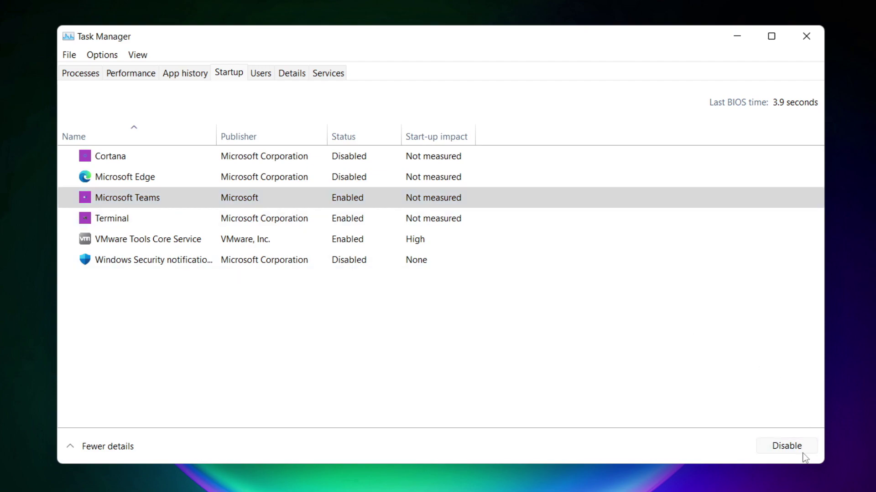
click(291, 222)
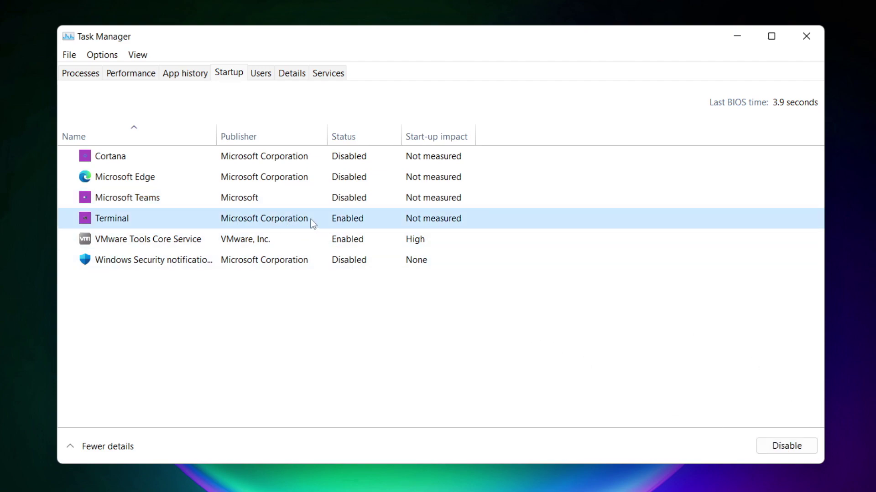
click(800, 451)
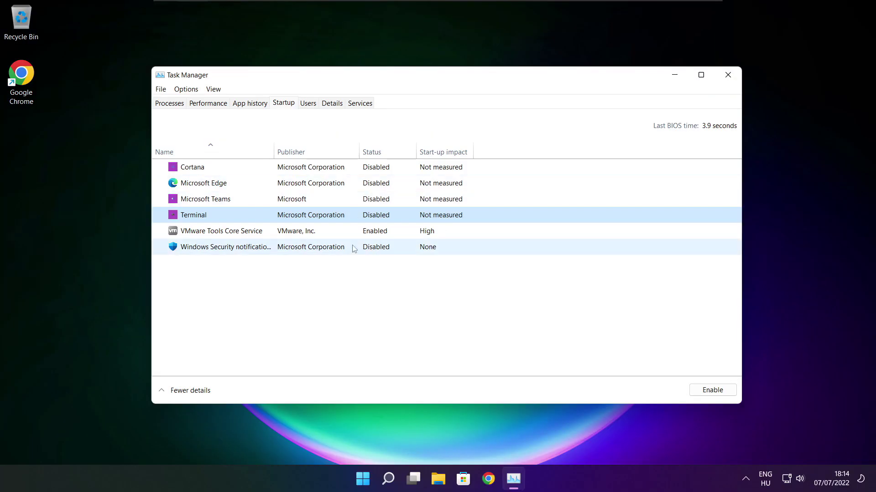
click(727, 76)
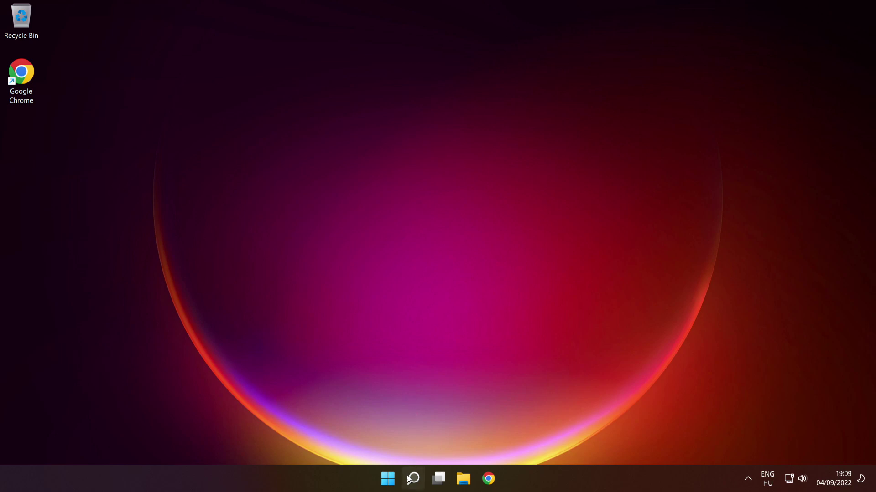
Step: Search Windows for "cmd", run Command Prompt as administrator, and move its window toward the centre of the desktop
mouse_move(413, 477)
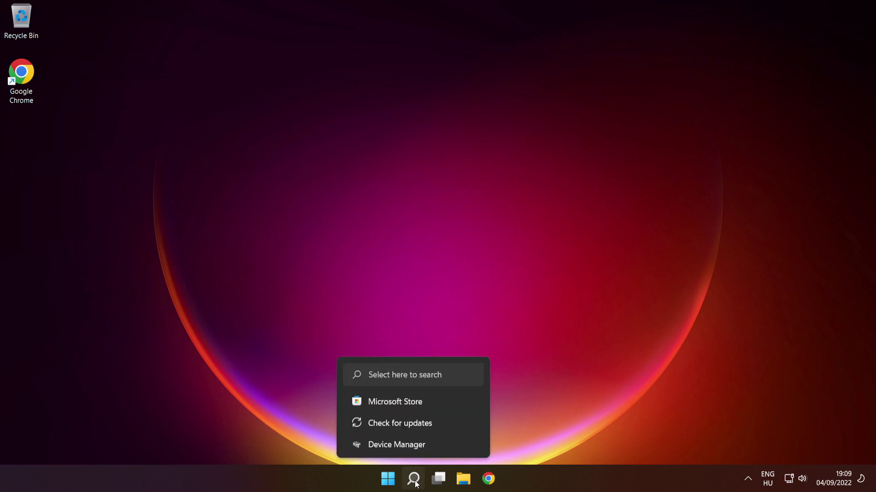
click(414, 478)
text(cmd)
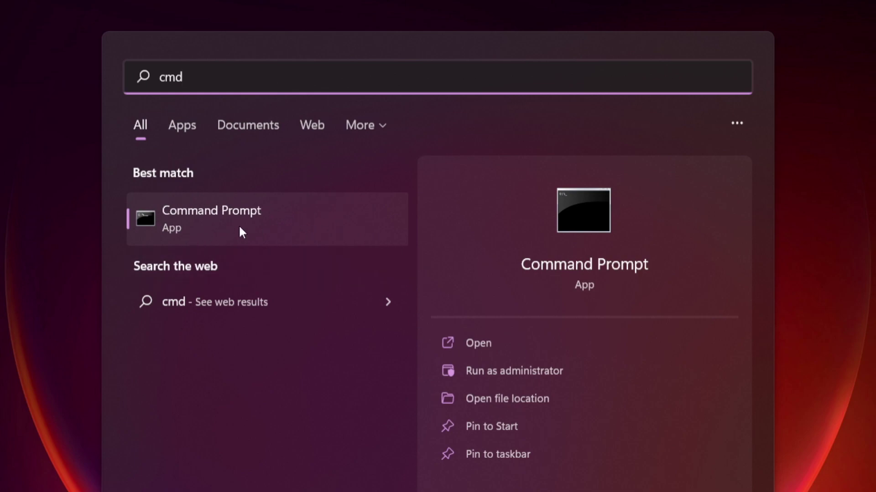
right_click(321, 218)
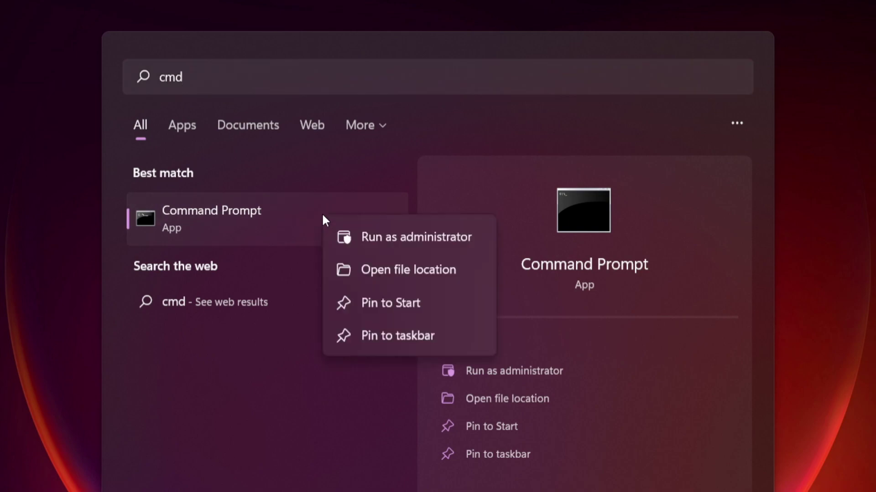
click(415, 237)
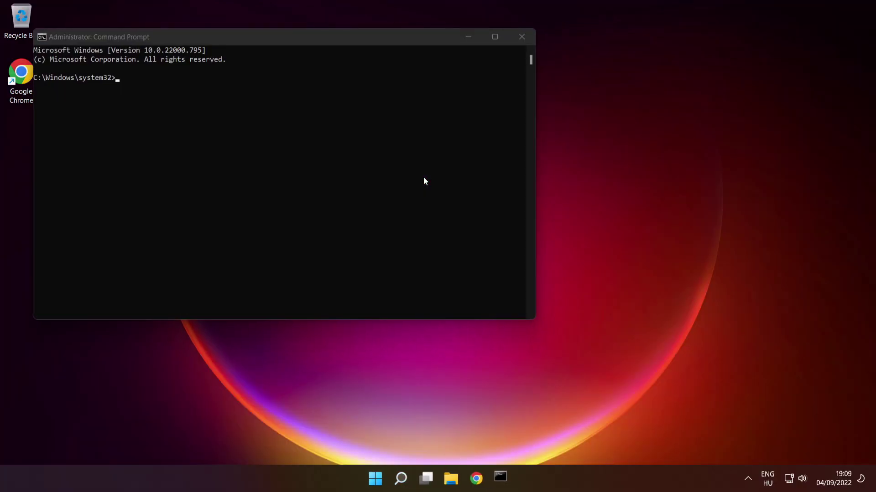
drag(353, 39, 505, 113)
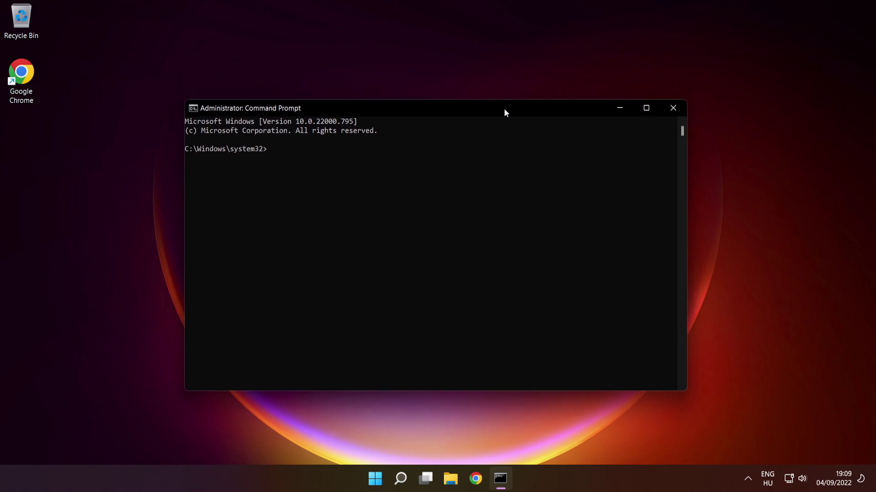
Step: Run the system file check "sfc /scannow" to completion and close Command Prompt
text(sfc /scanno)
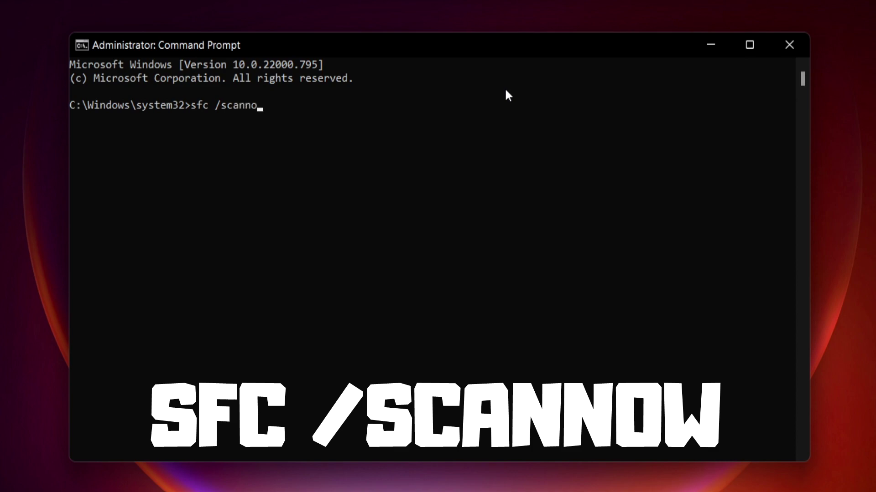
text(w)
key(Return)
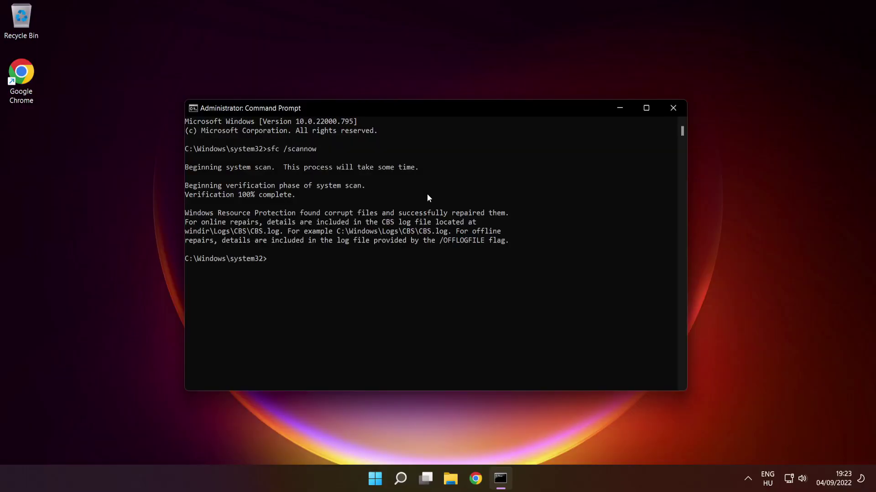
click(674, 109)
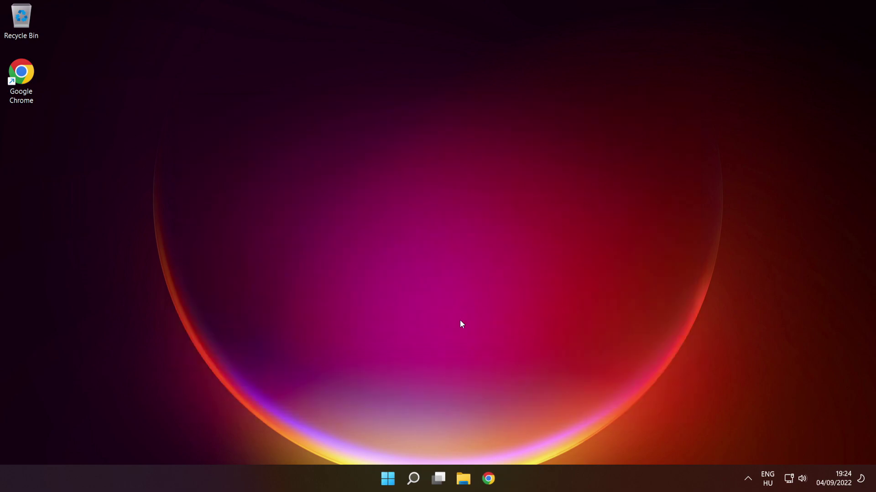
Step: Restart the computer
click(386, 473)
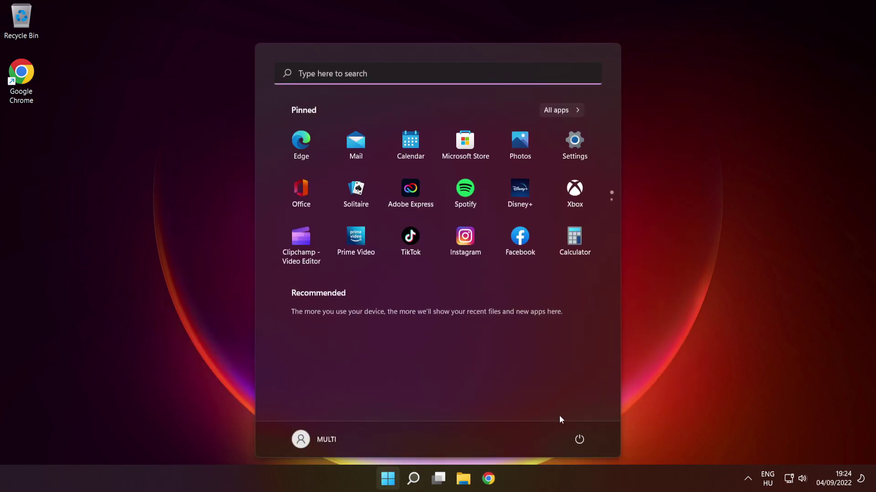
click(580, 439)
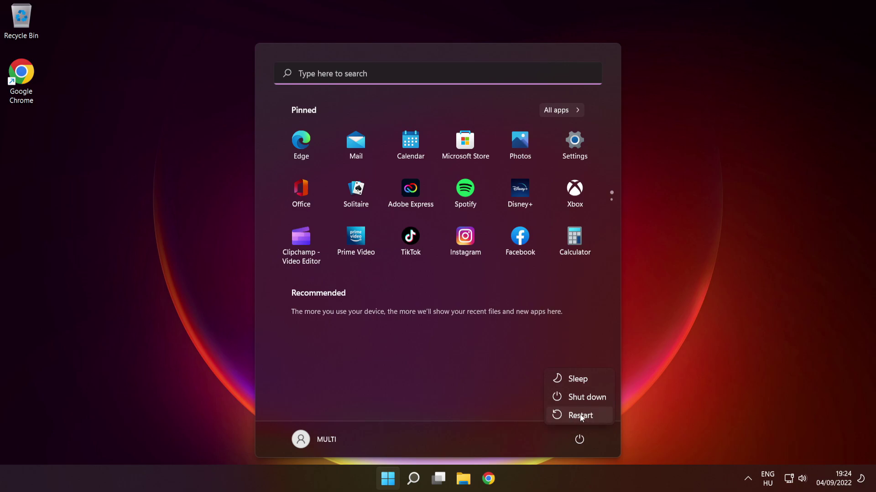
click(580, 416)
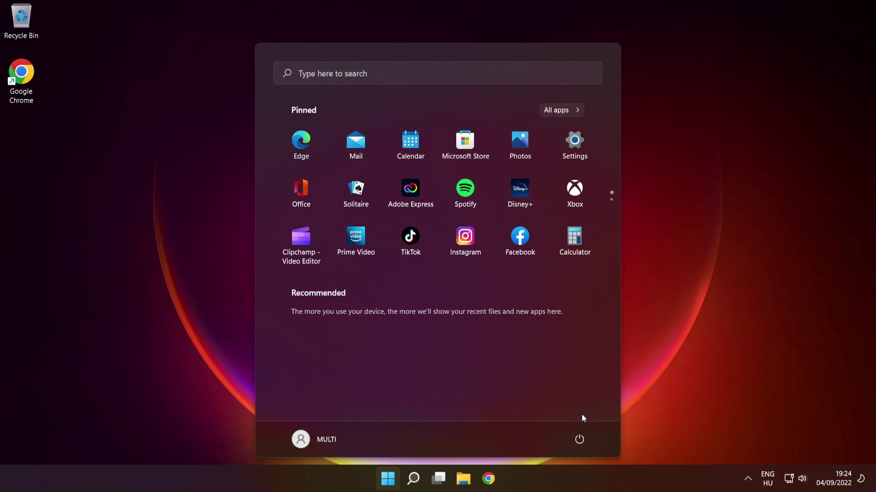